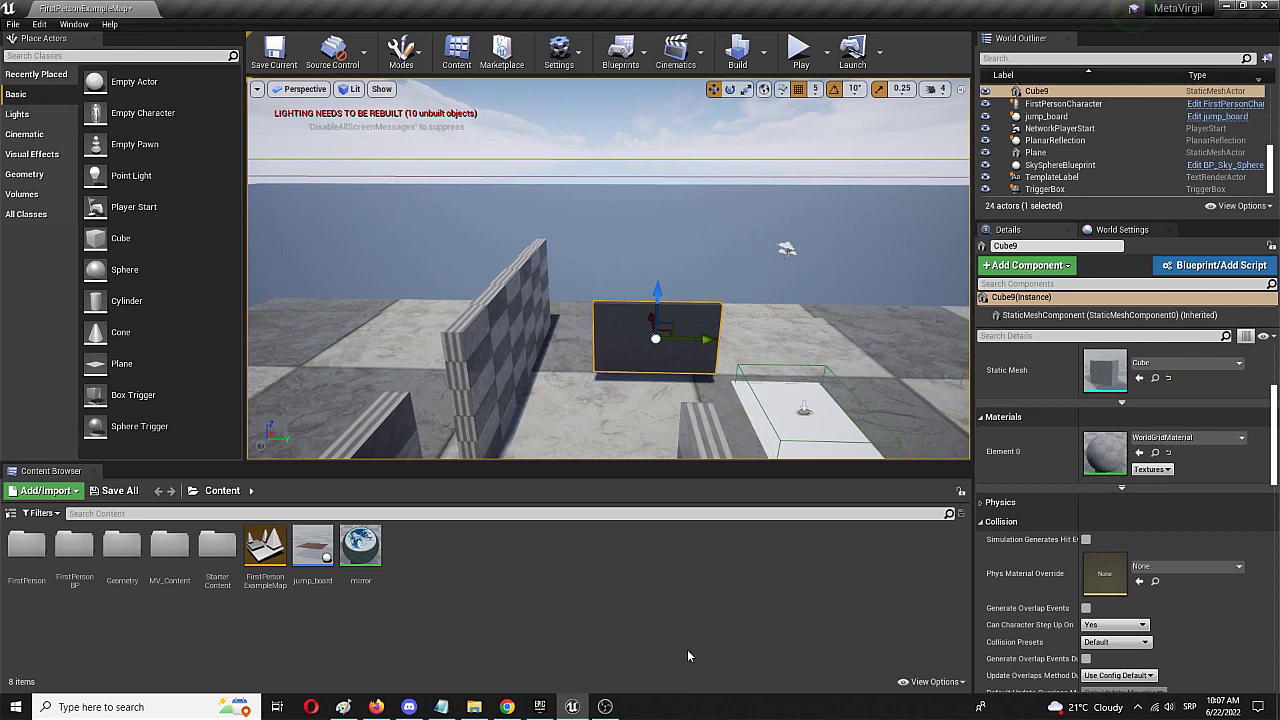
- Open the mirror material and arrange its constant nodes in a column matching the order of the Base Color, Metallic, Specular and Roughness connections
left_click(360, 548)
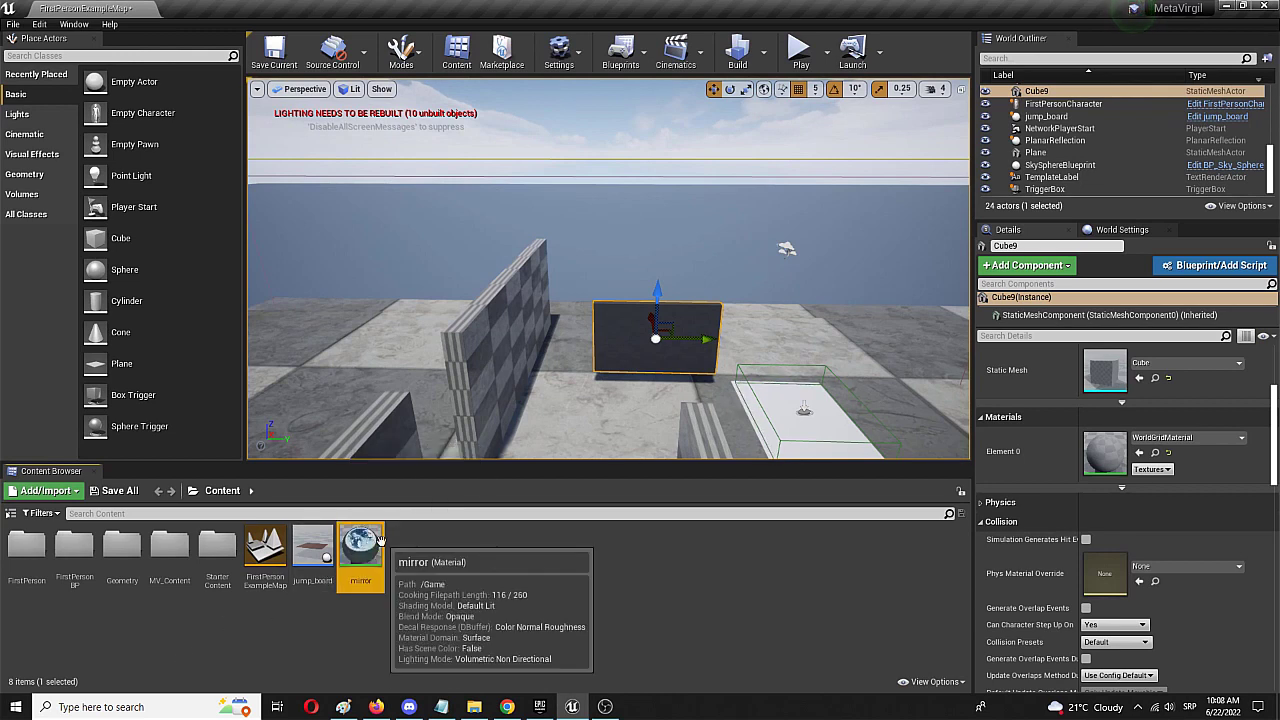
double_click(360, 545)
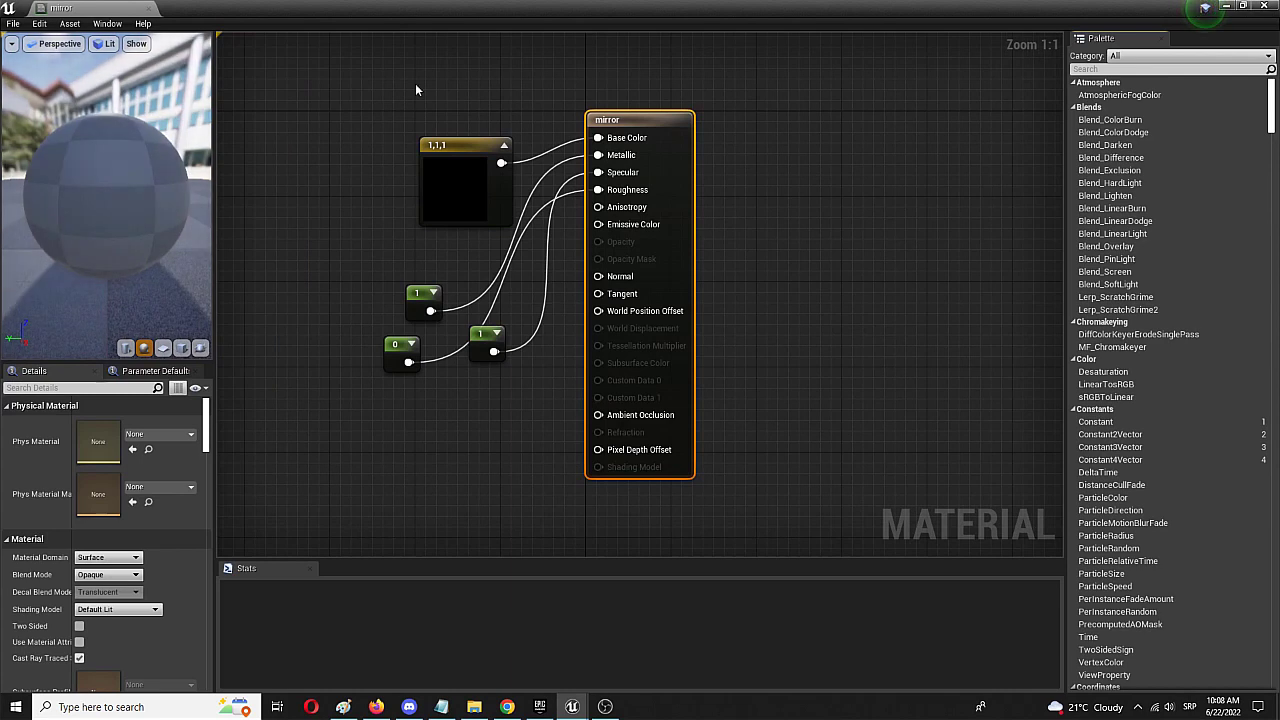
left_click_drag(468, 141, 430, 113)
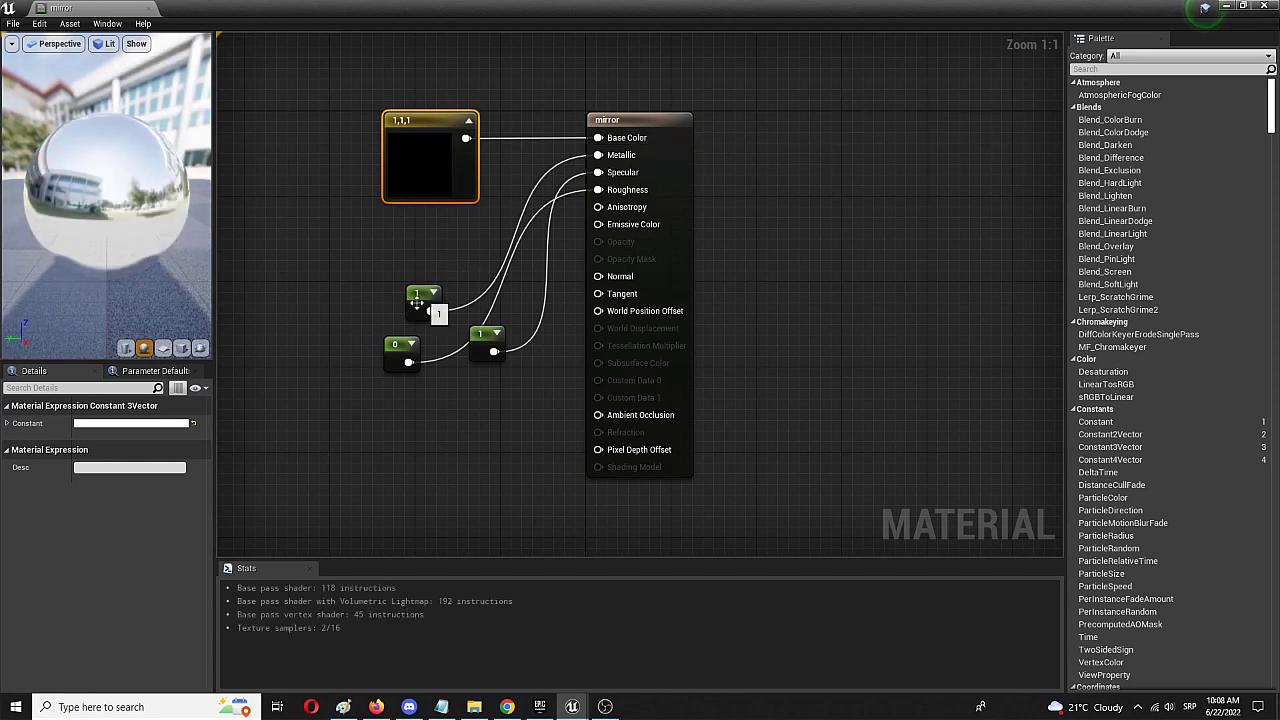
left_click_drag(422, 305, 411, 240)
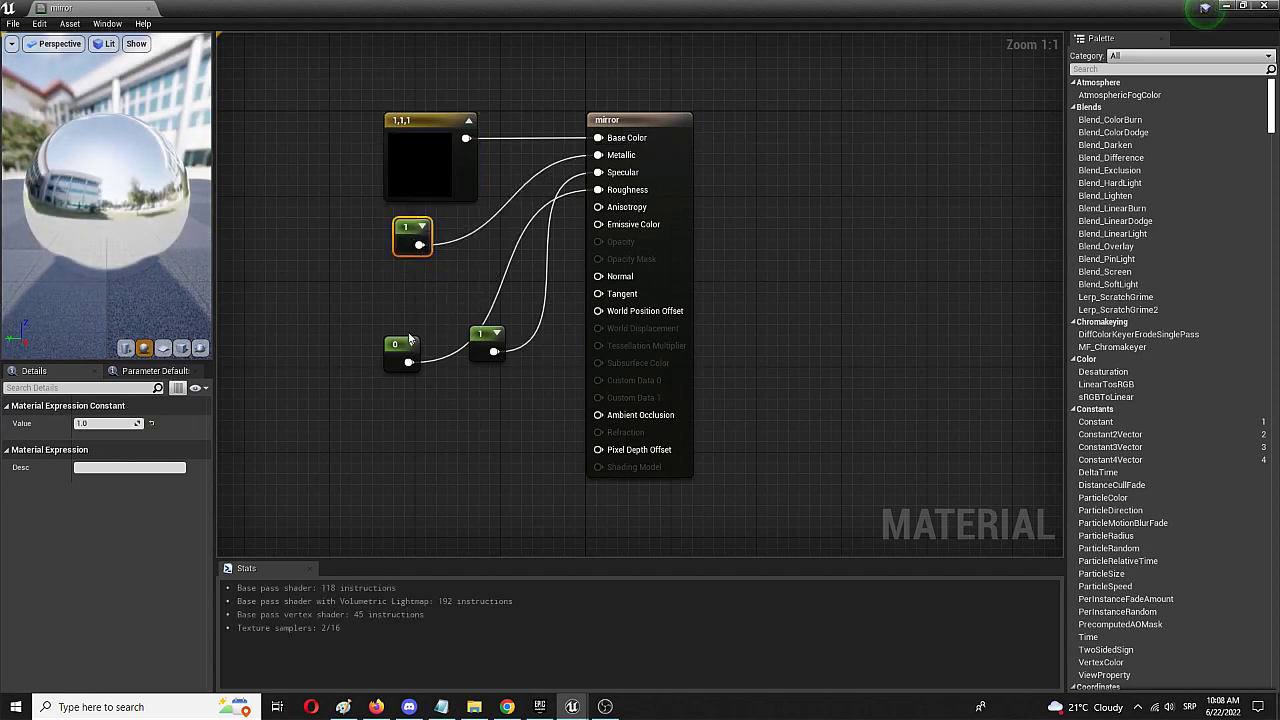
left_click_drag(398, 345, 406, 385)
left_click_drag(480, 335, 394, 309)
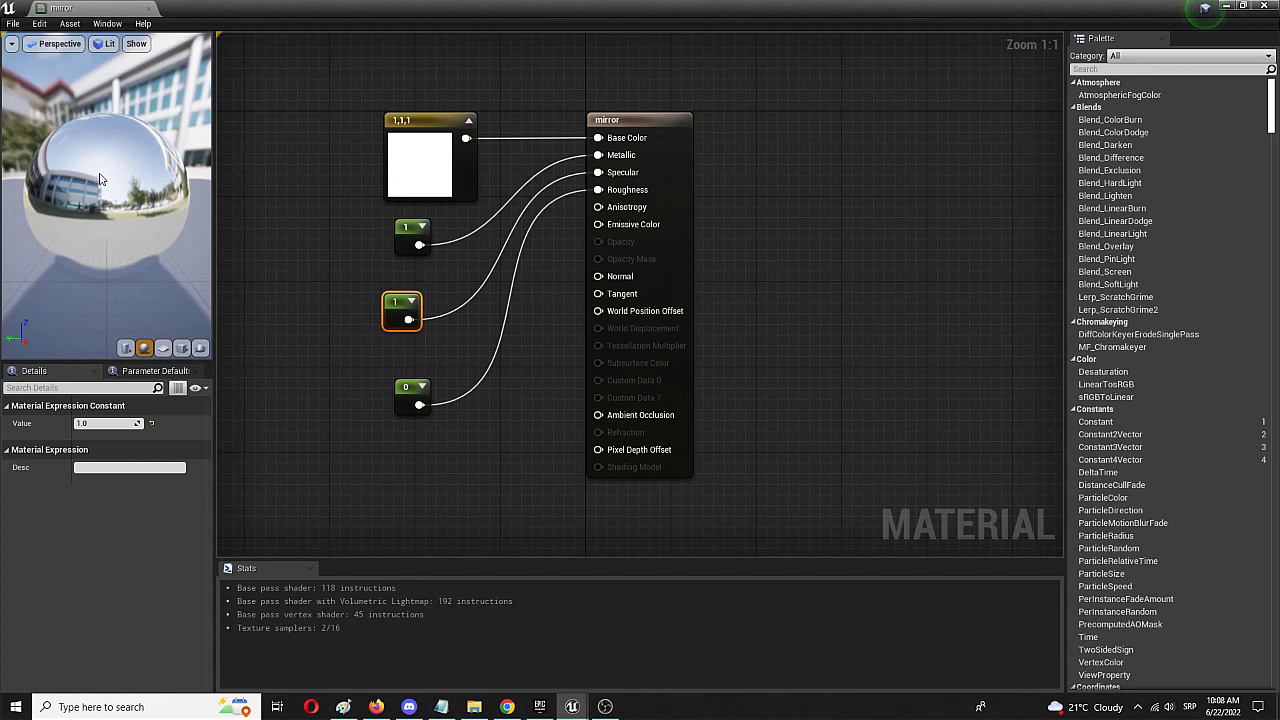
- Close the mirror material with its changes applied, and assign it to the dark wall-like cube Cube9
left_click(149, 9)
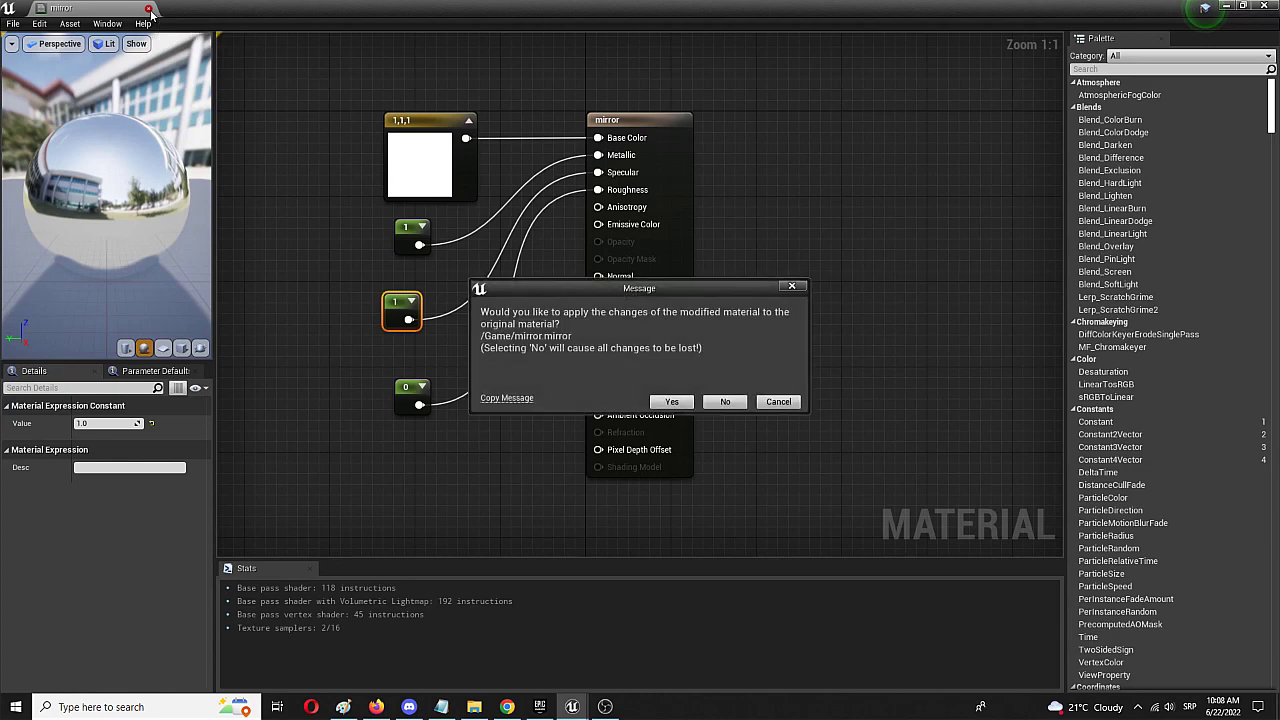
left_click(672, 402)
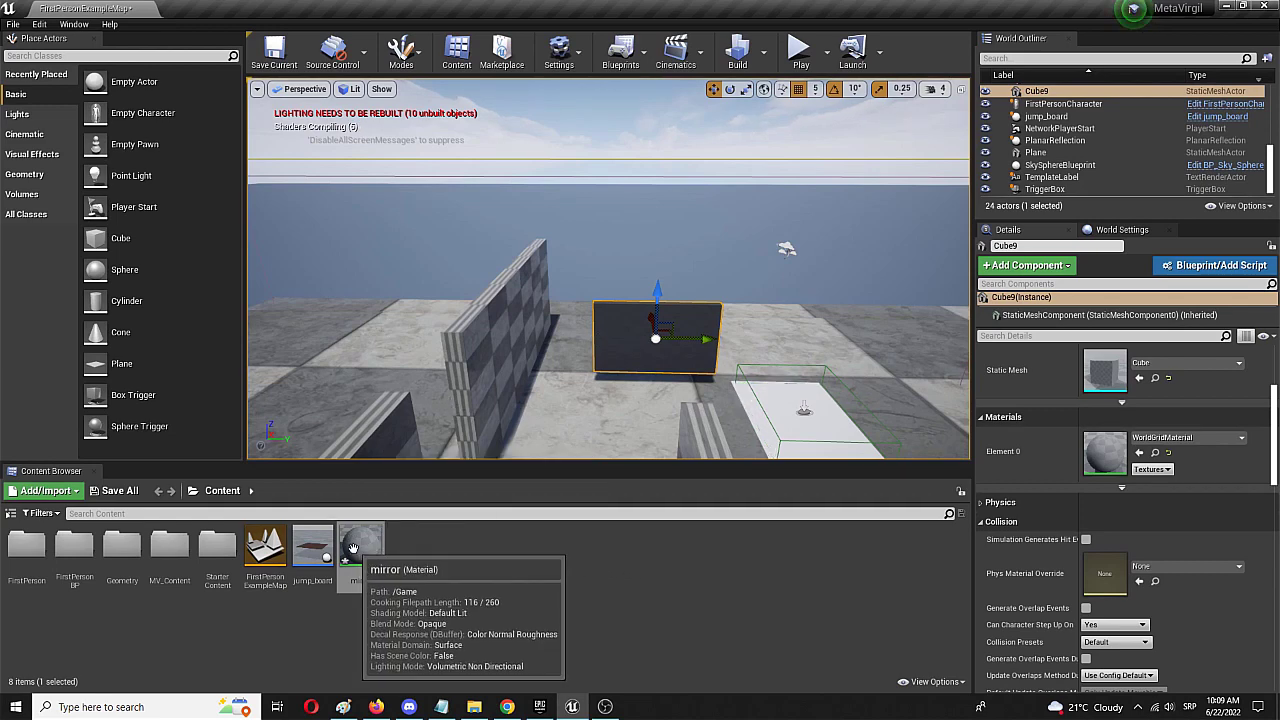
left_click_drag(352, 548, 631, 333)
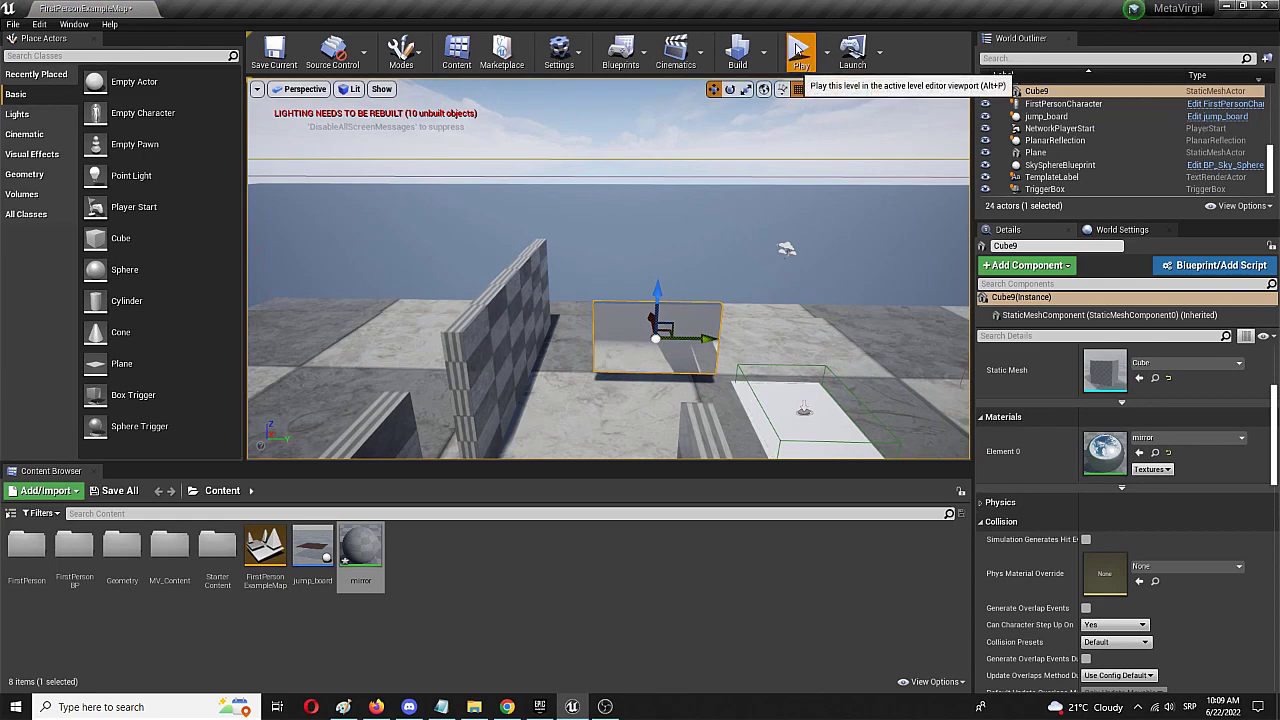
- Play the level and walk up to the mirror cube to examine its reflections from several angles, and end the play session
left_click(799, 50)
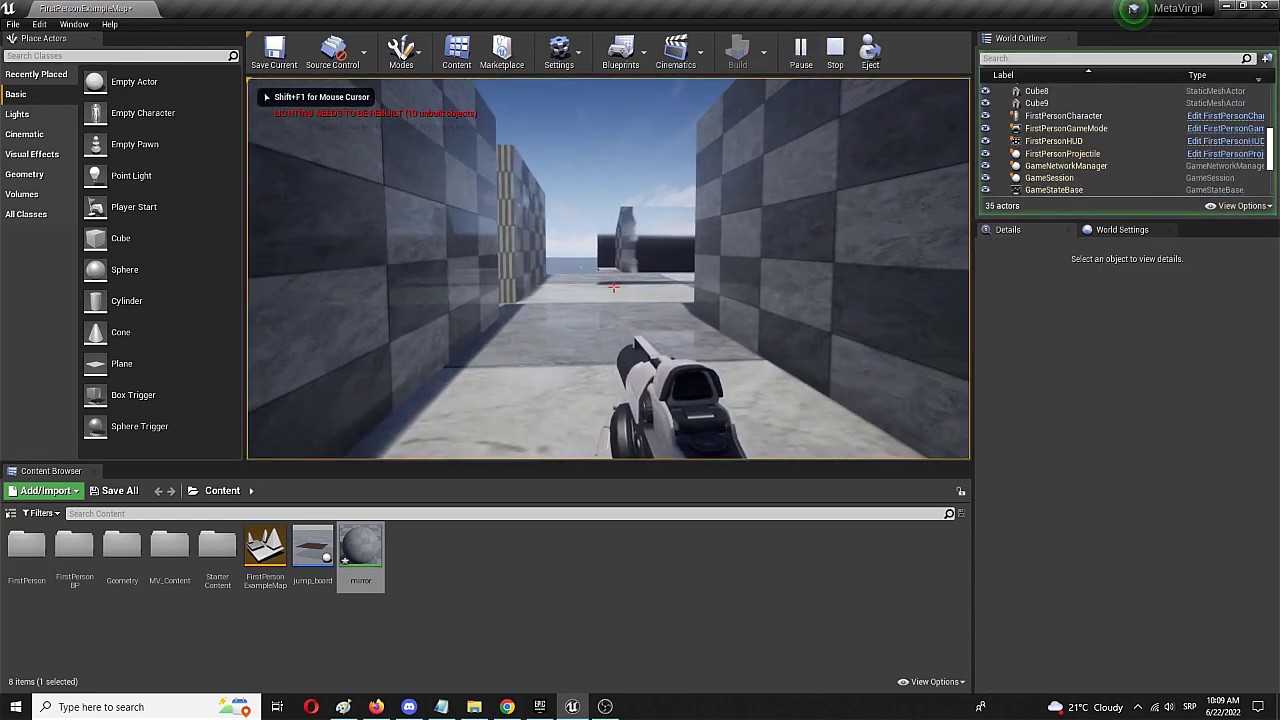
key("w")
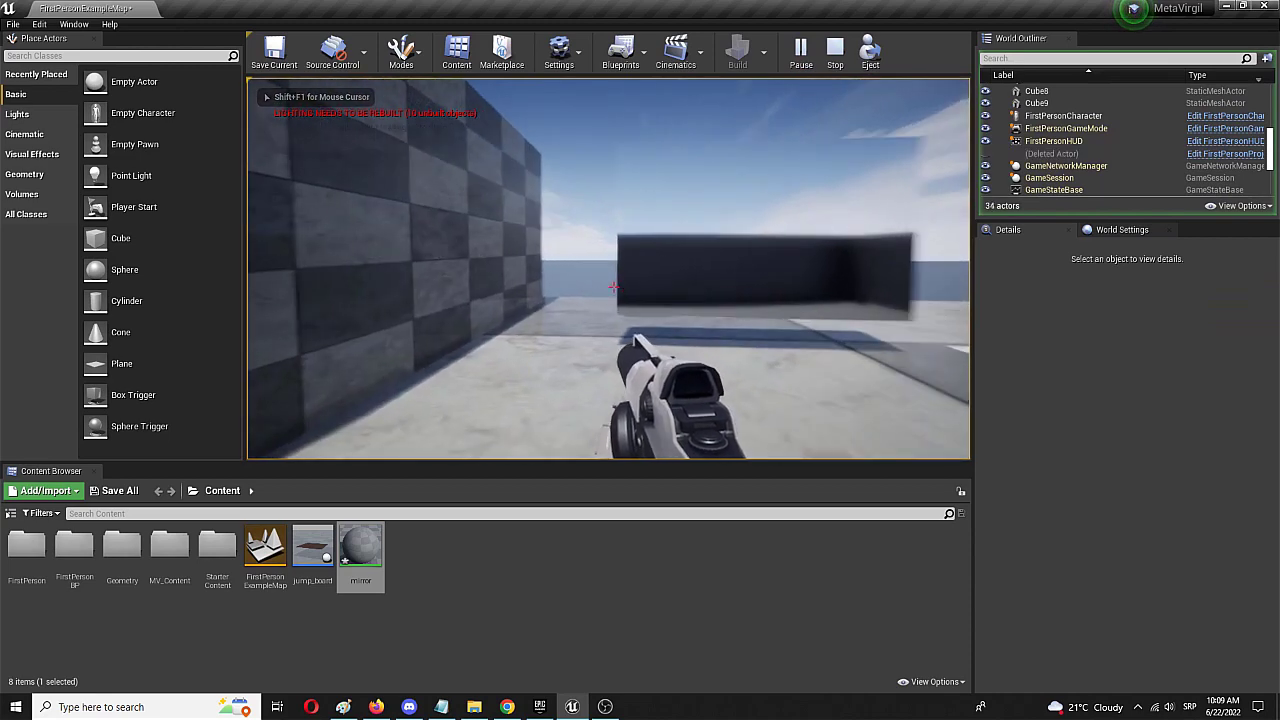
key("w")
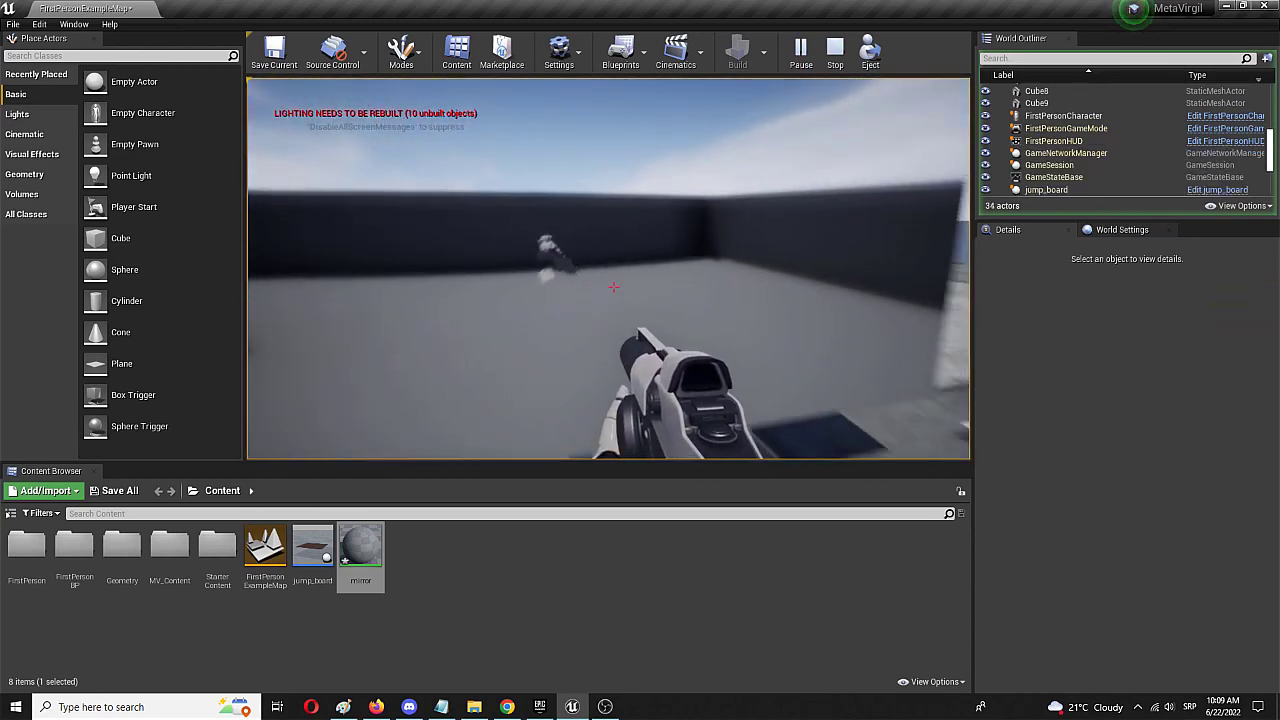
key("w")
left_click(613, 287)
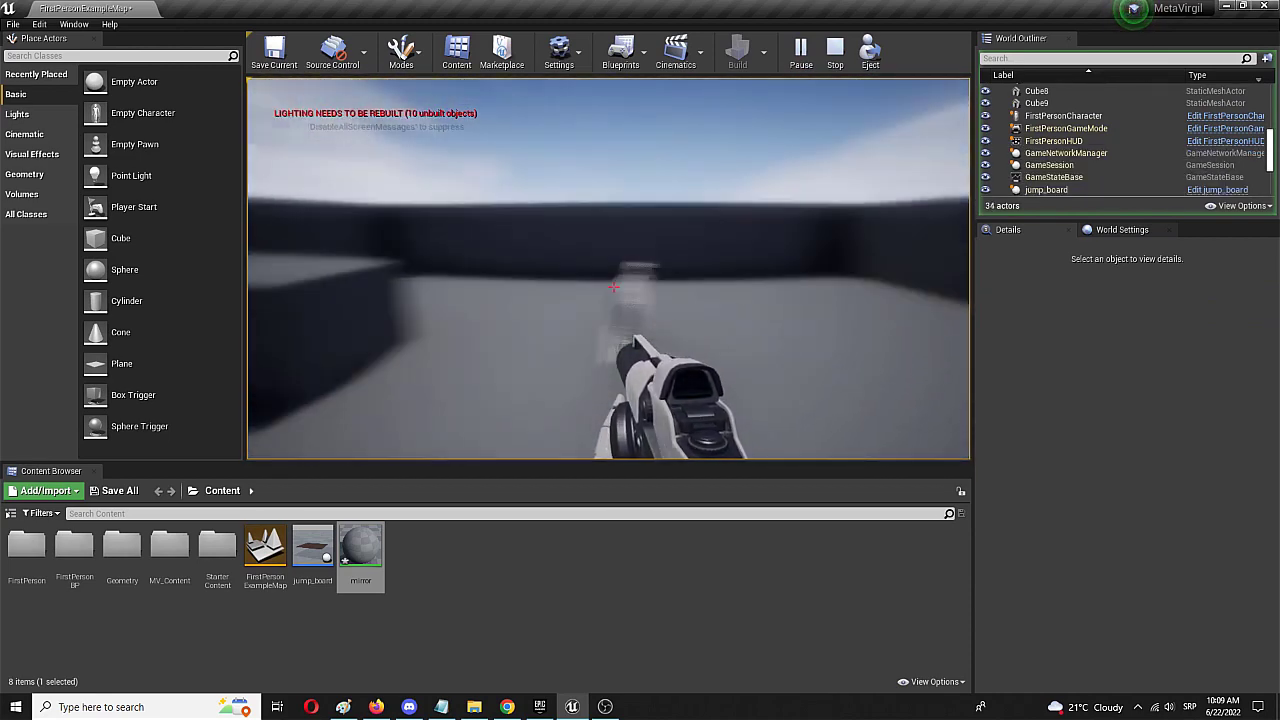
left_click(613, 287)
left_click(613, 287)
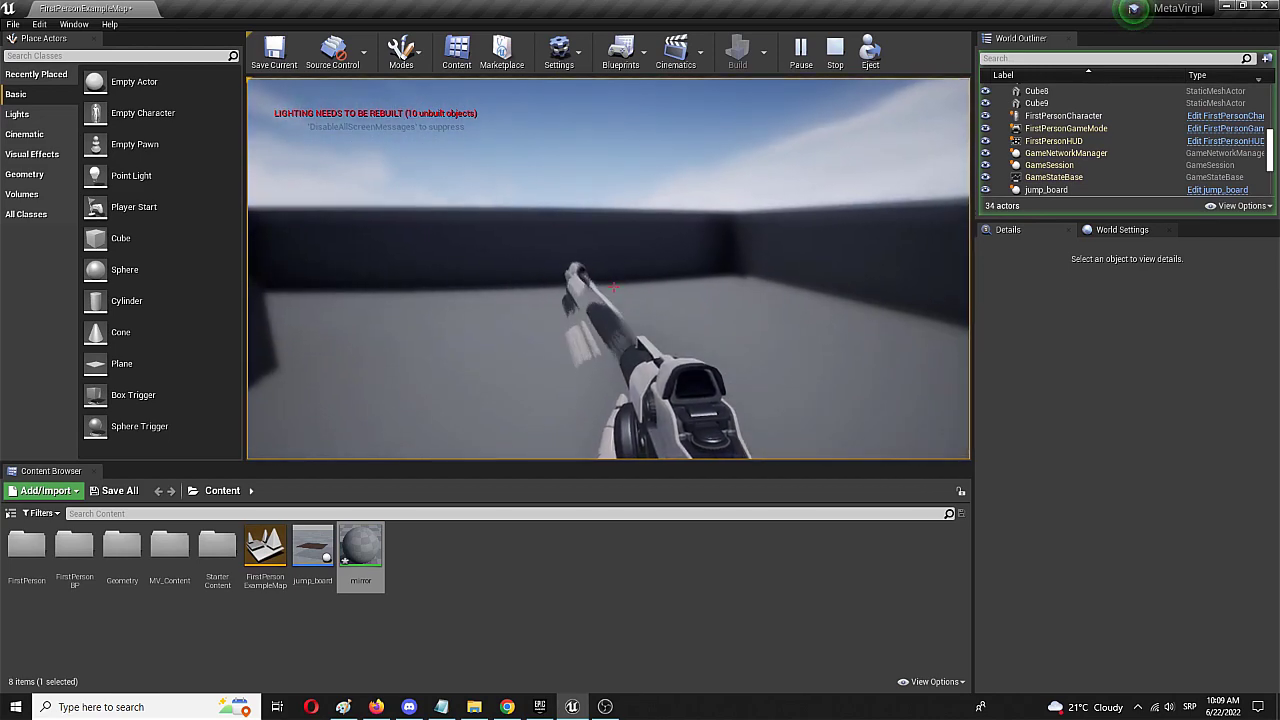
left_click(613, 287)
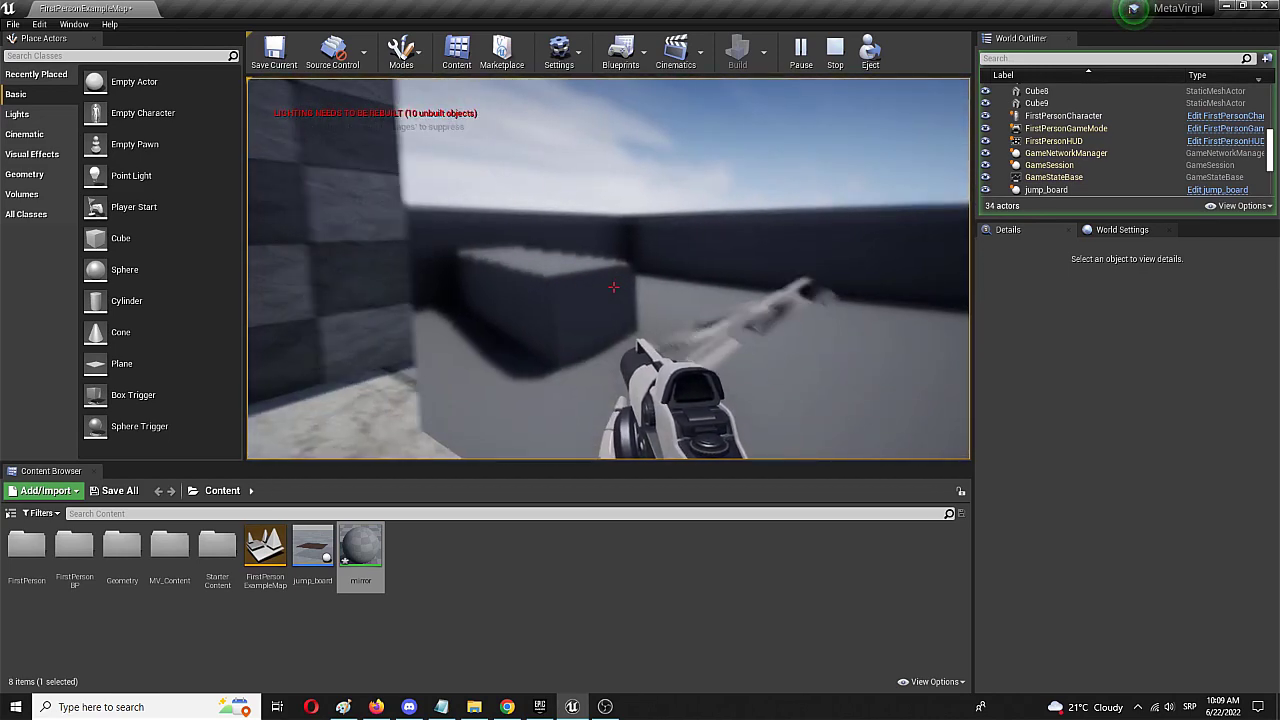
left_click(613, 287)
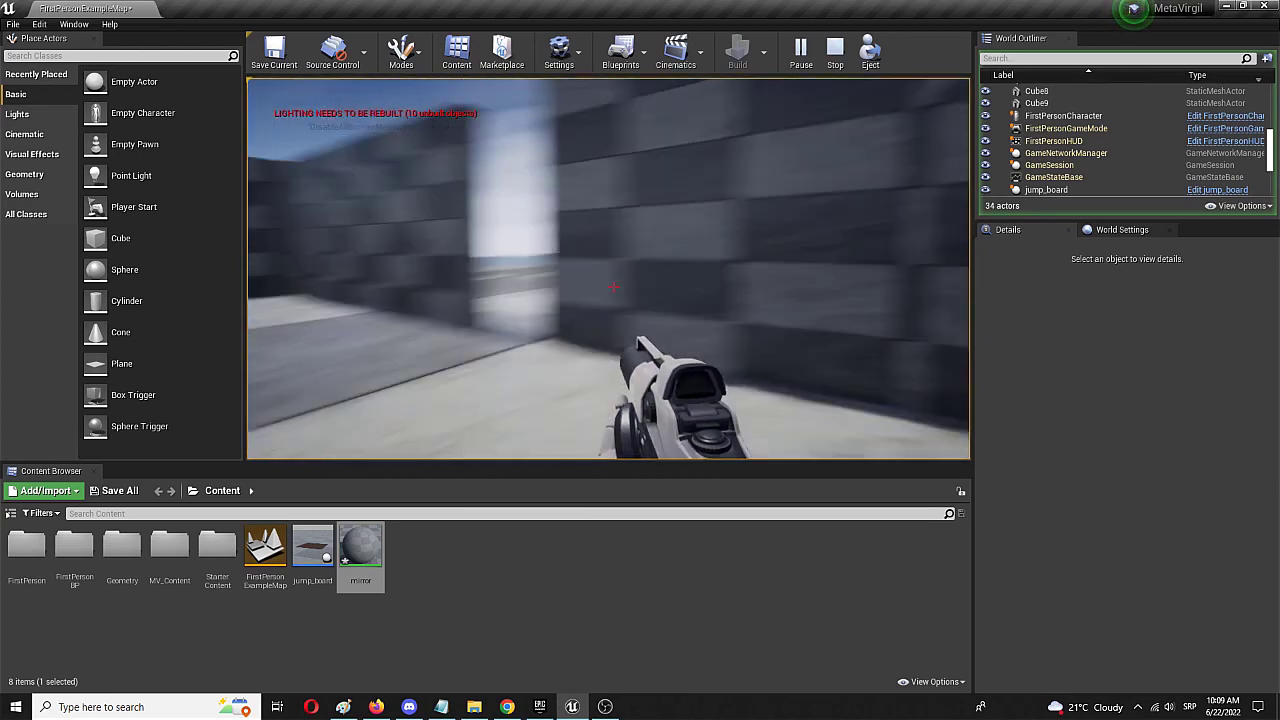
left_click(613, 287)
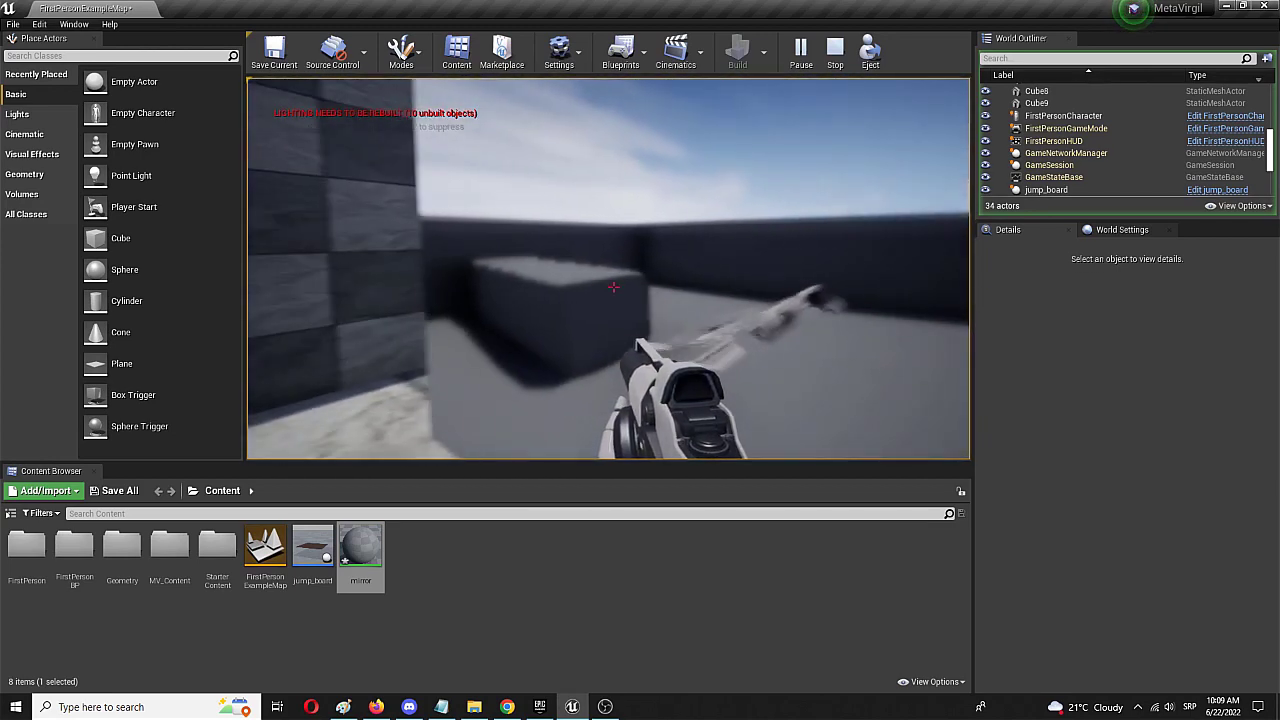
key("w")
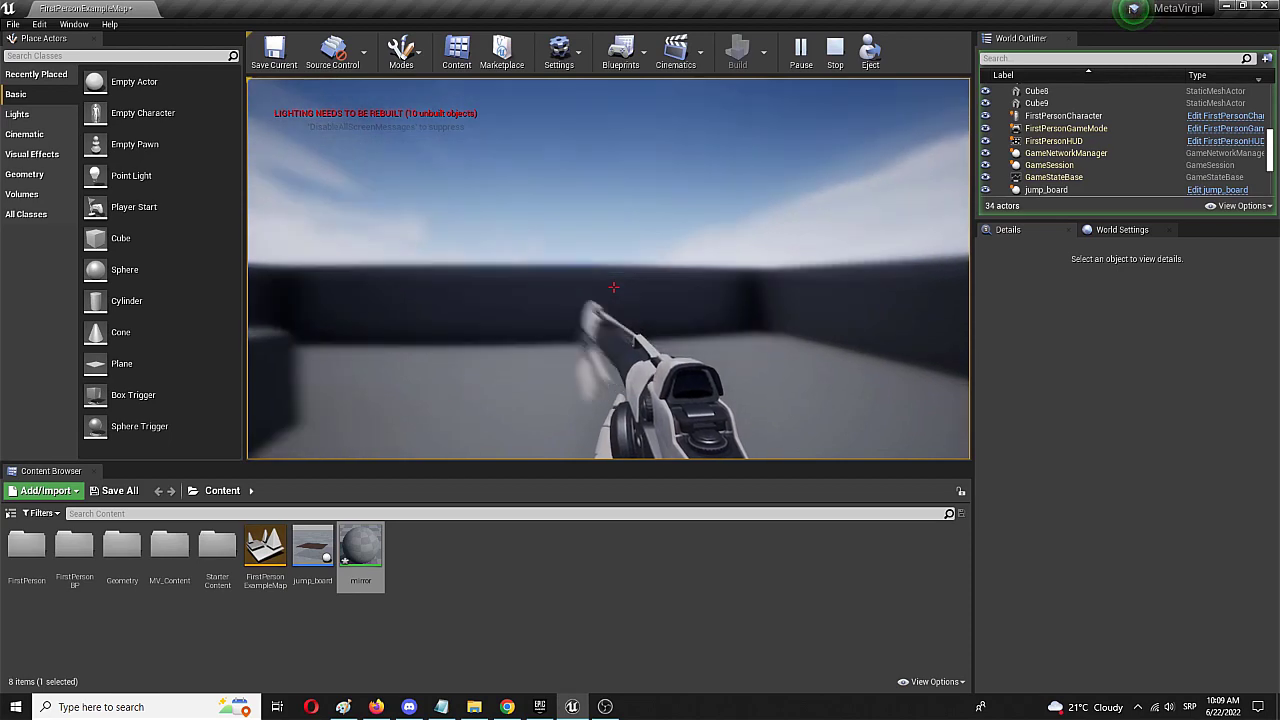
key("w")
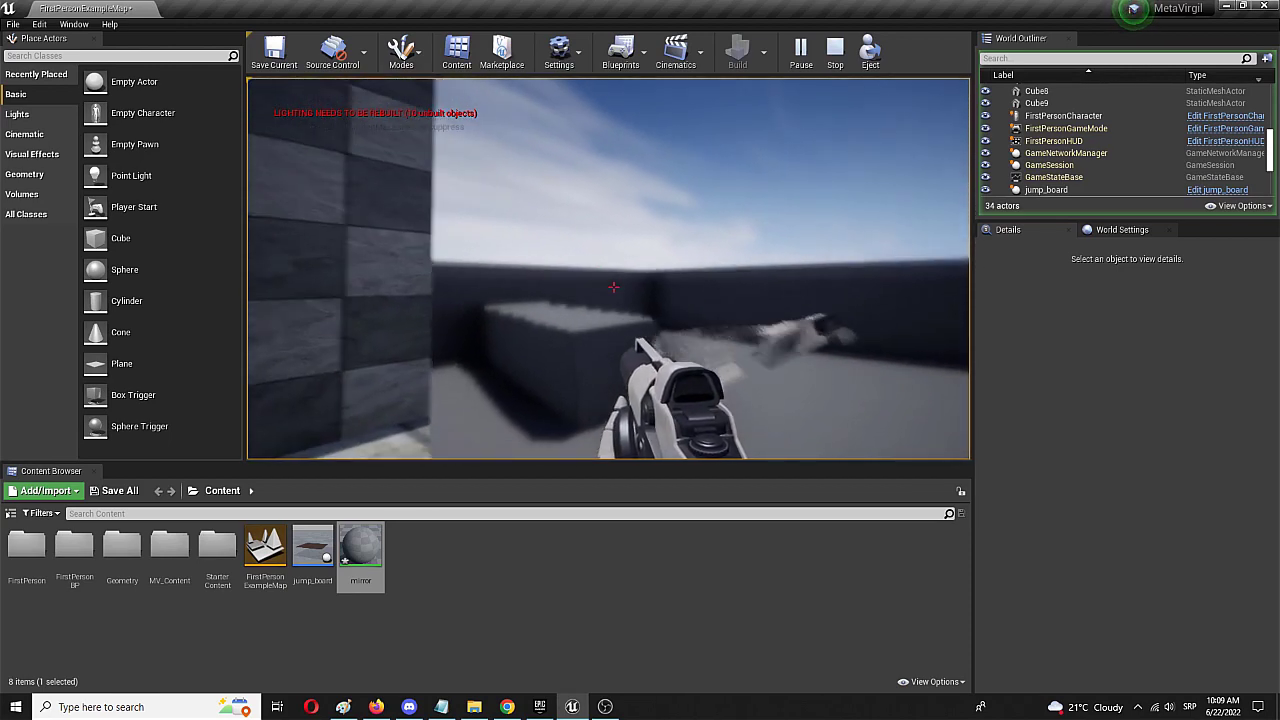
left_click(613, 287)
key("Escape")
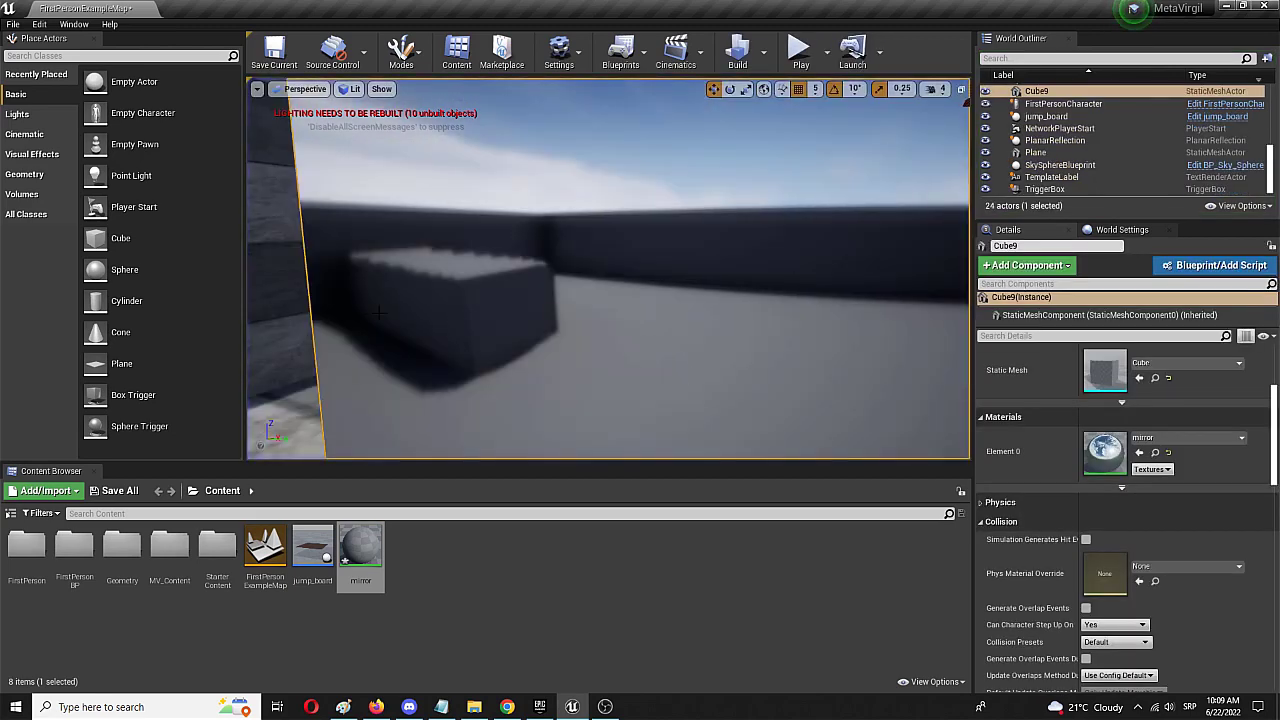
- Search the placeable actors for "plana", select the PlanarReflection actor already in the level, and clear the search
left_click(94, 56)
type("plana")
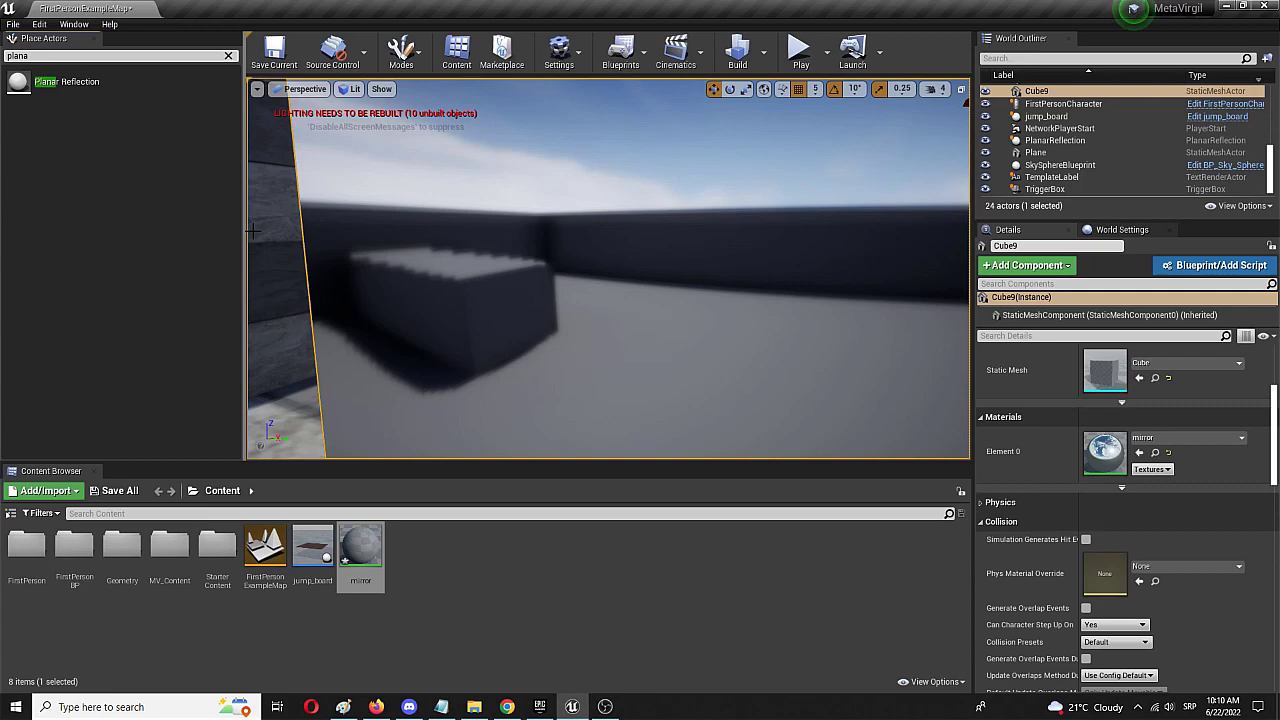
scroll(280, 233, "down", 4)
right_click_drag(527, 235, 852, 185)
left_click(792, 164)
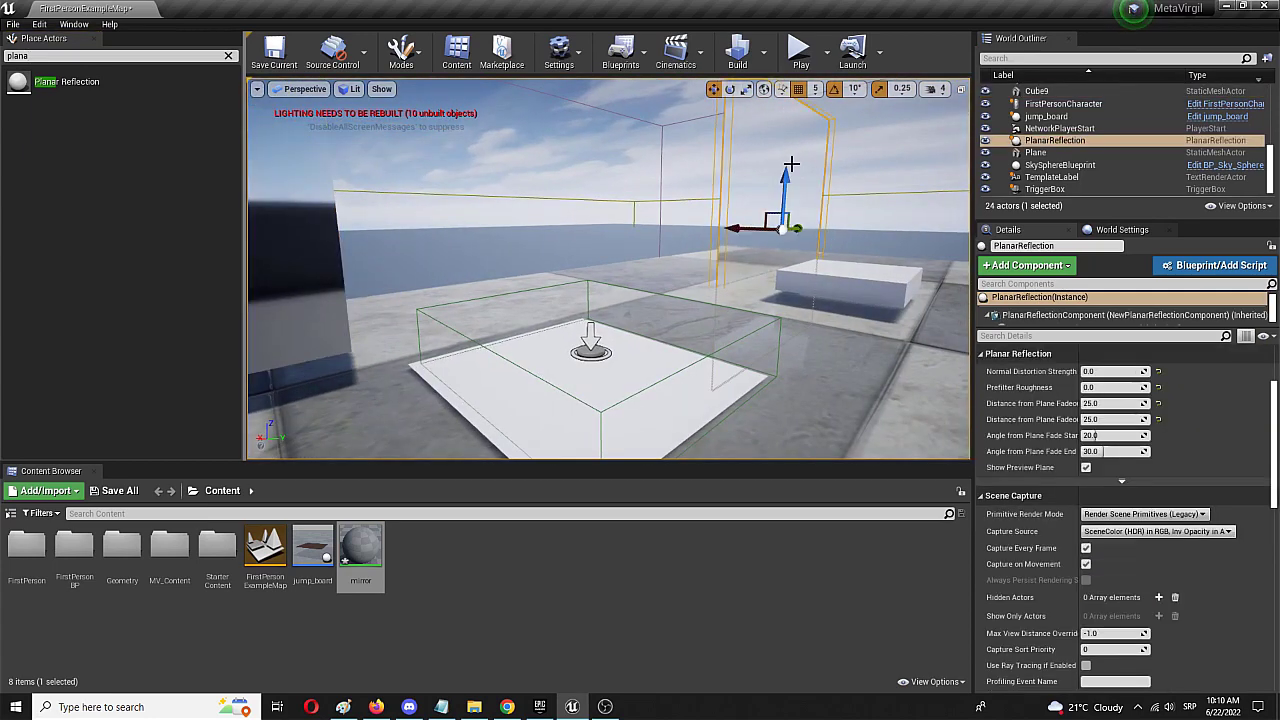
left_click(228, 56)
right_click_drag(371, 383, 400, 306)
right_click_drag(332, 338, 377, 374)
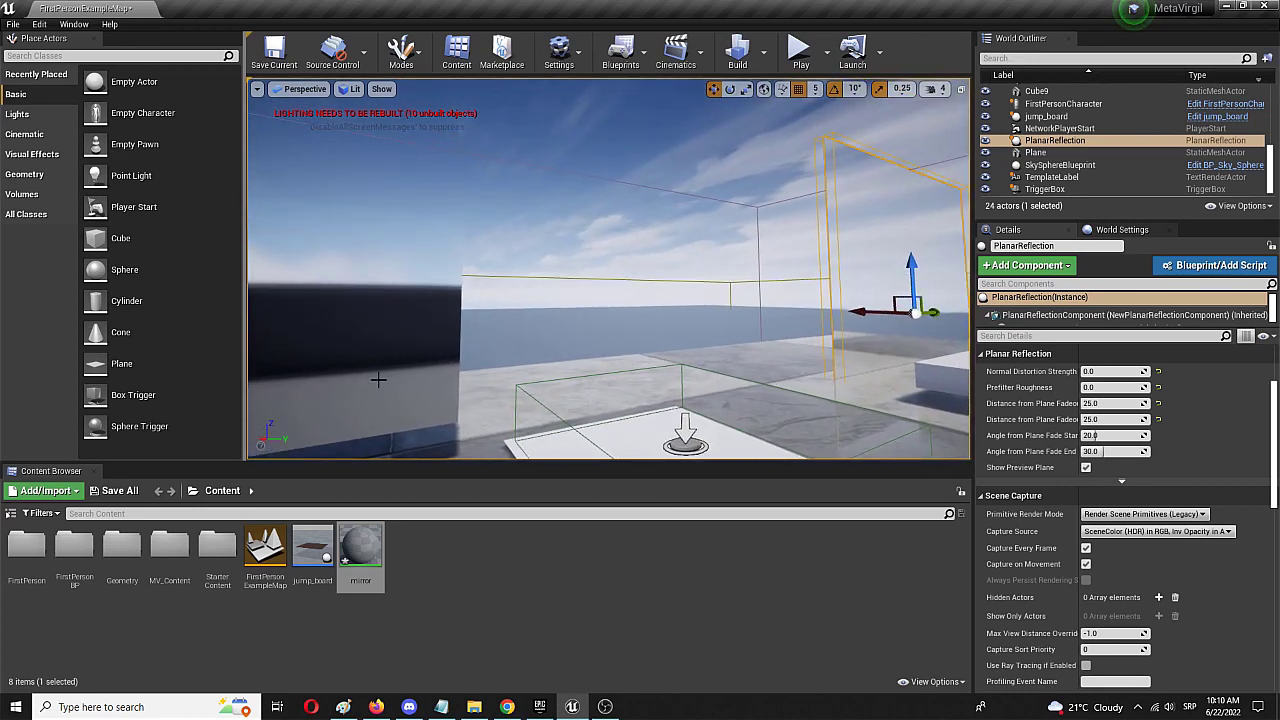
- Search the Project Settings for "planar", check the global clip plane support option for planar reflections, and close the settings
left_click(36, 25)
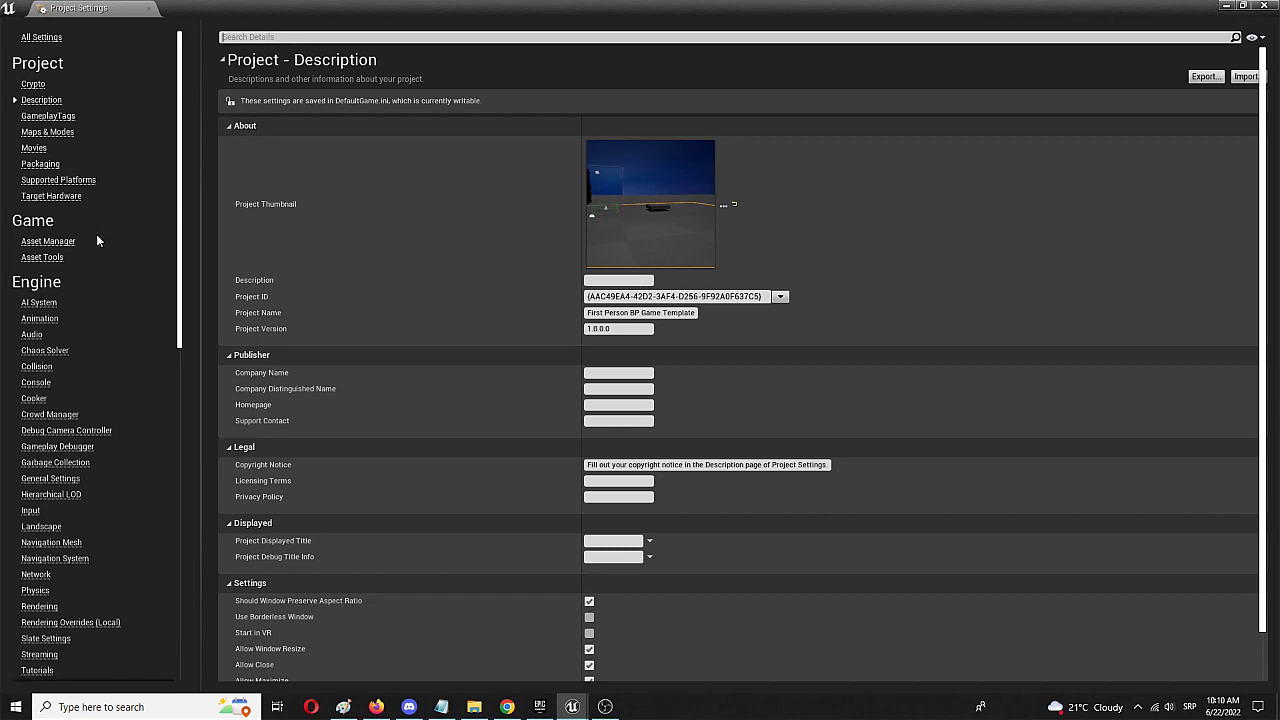
left_click(278, 37)
type("planar")
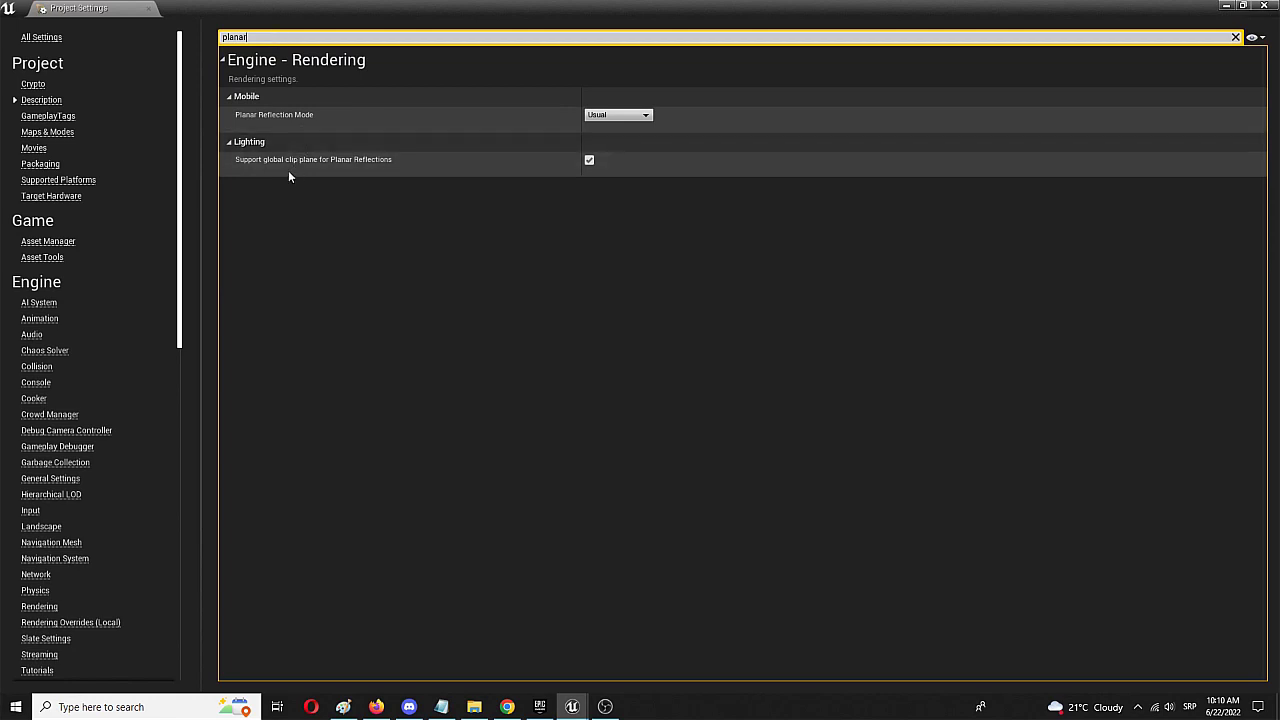
left_click(228, 141)
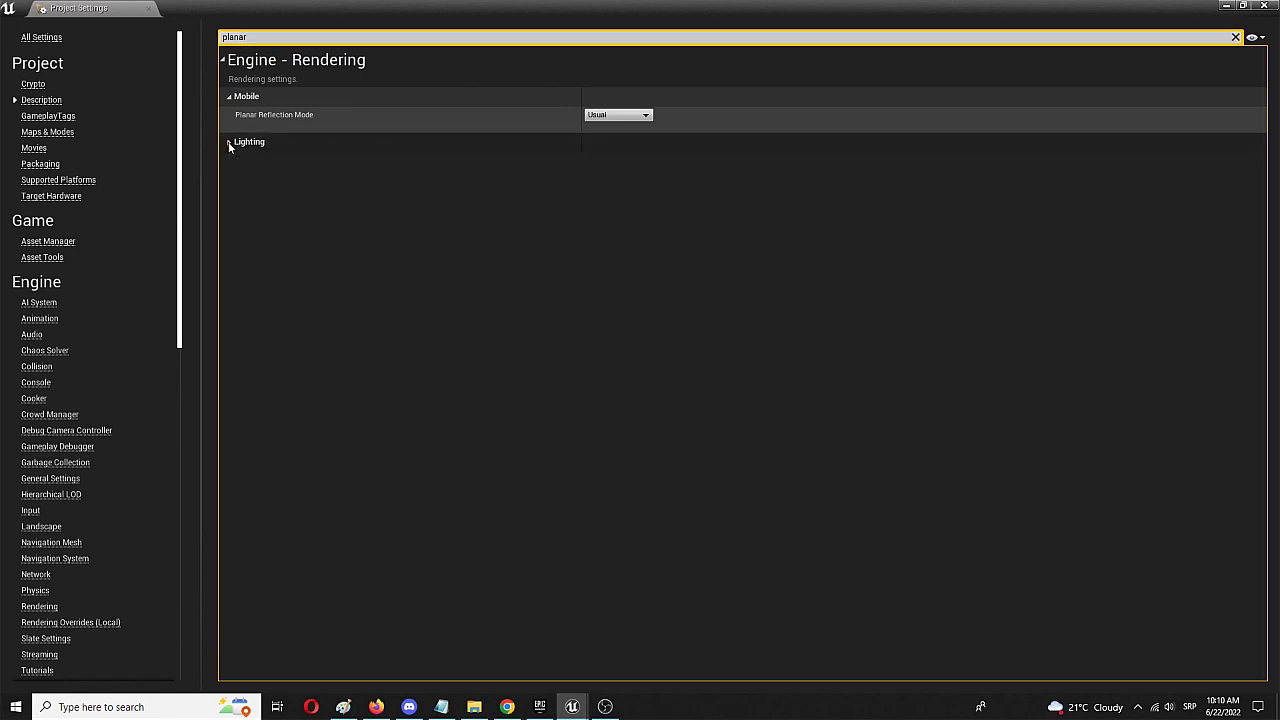
left_click(228, 141)
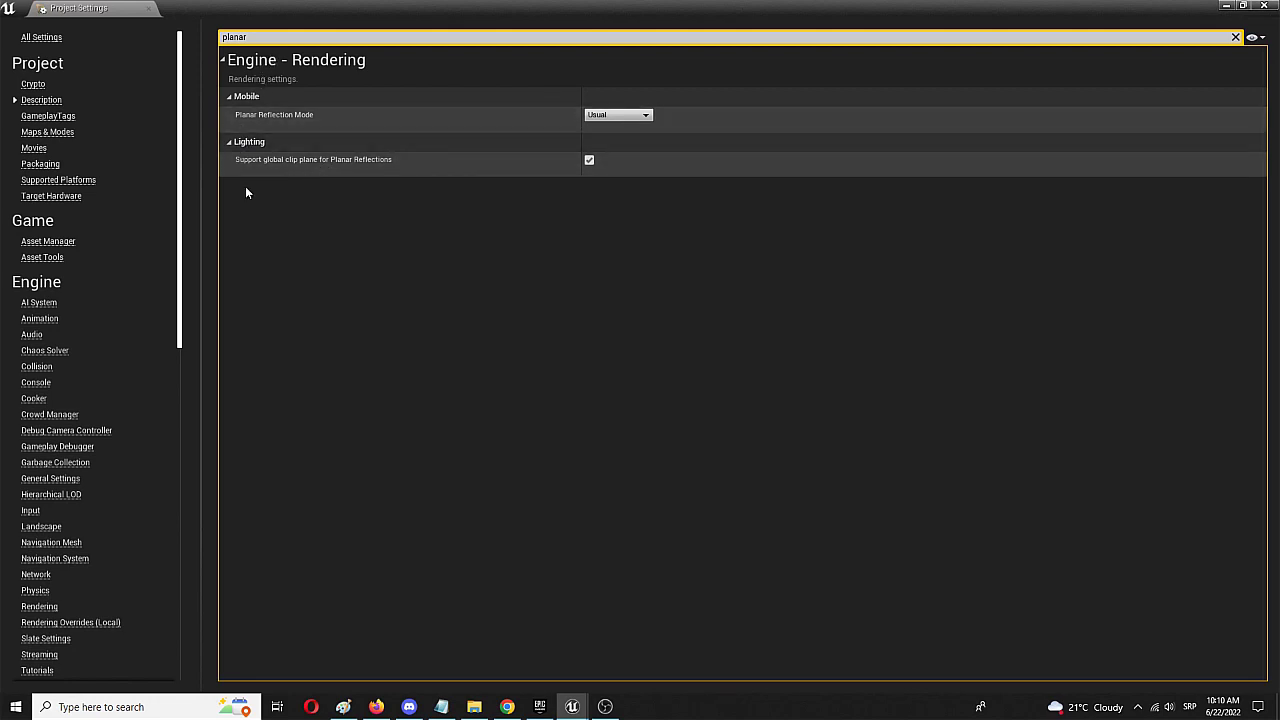
mouse_move(341, 163)
left_click(1236, 37)
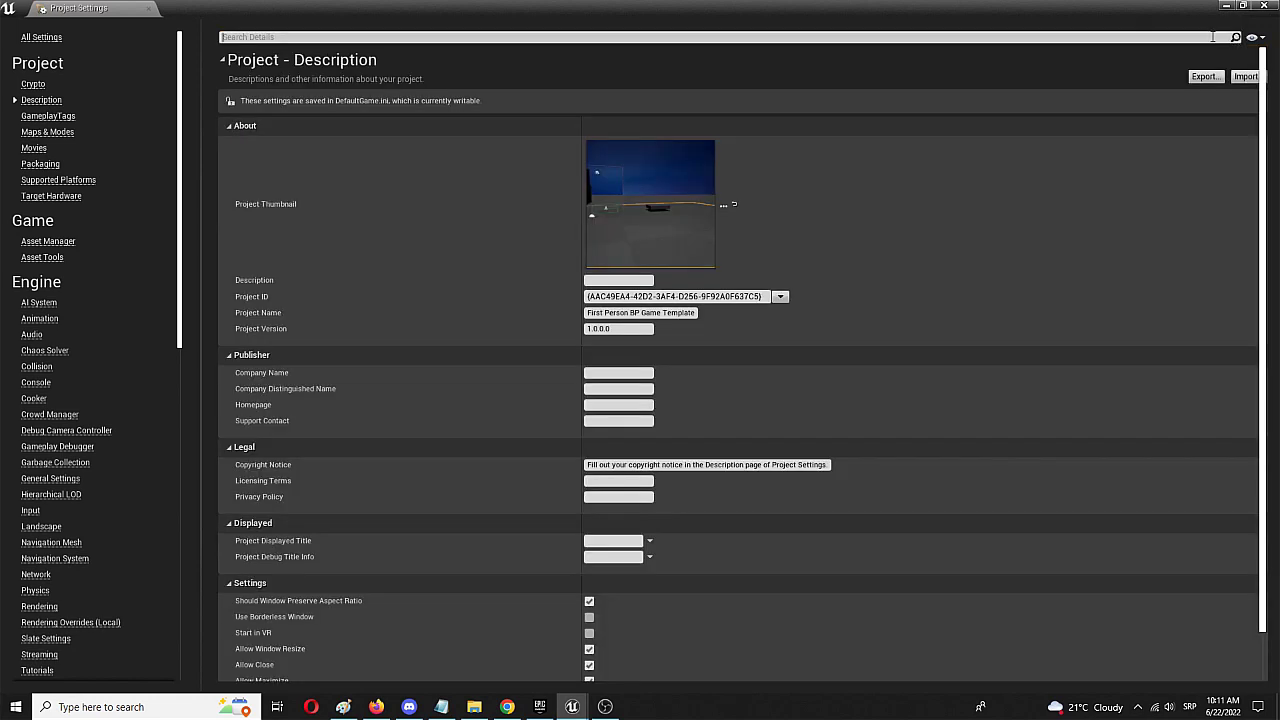
left_click(148, 9)
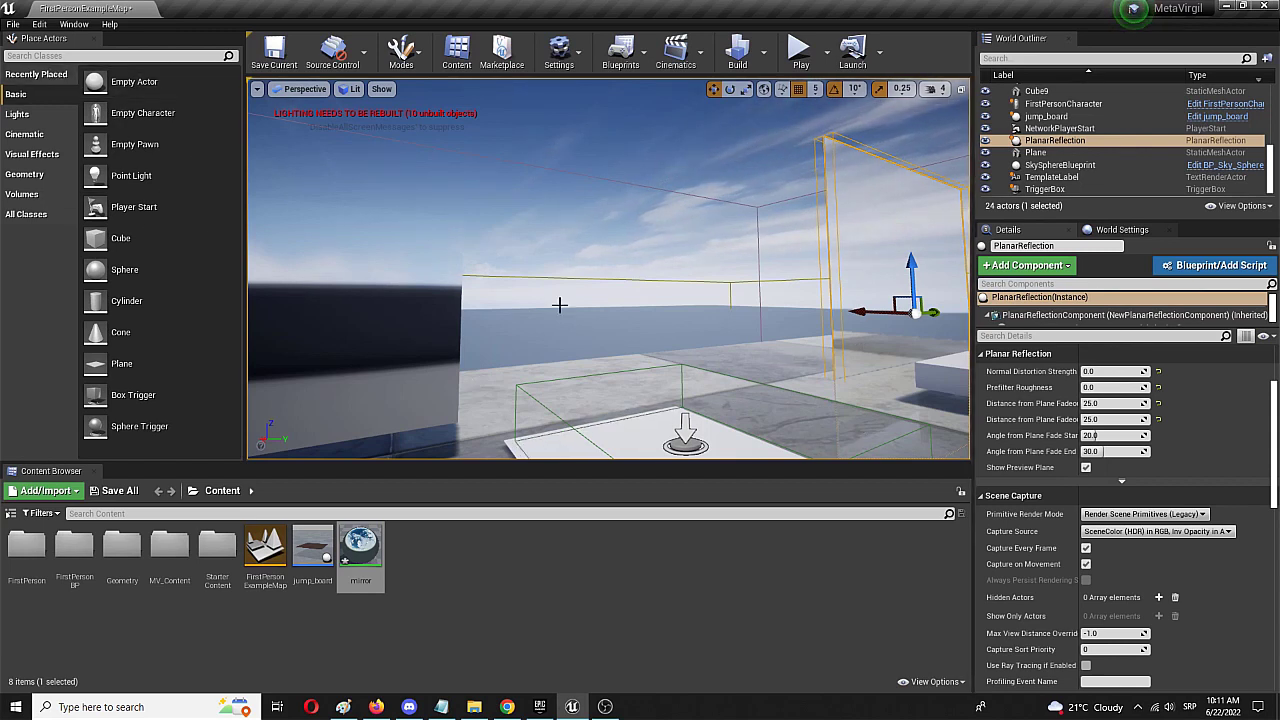
- Move the PlanarReflection actor along its Y axis toward the mirror cube
right_click_drag(890, 411, 945, 398)
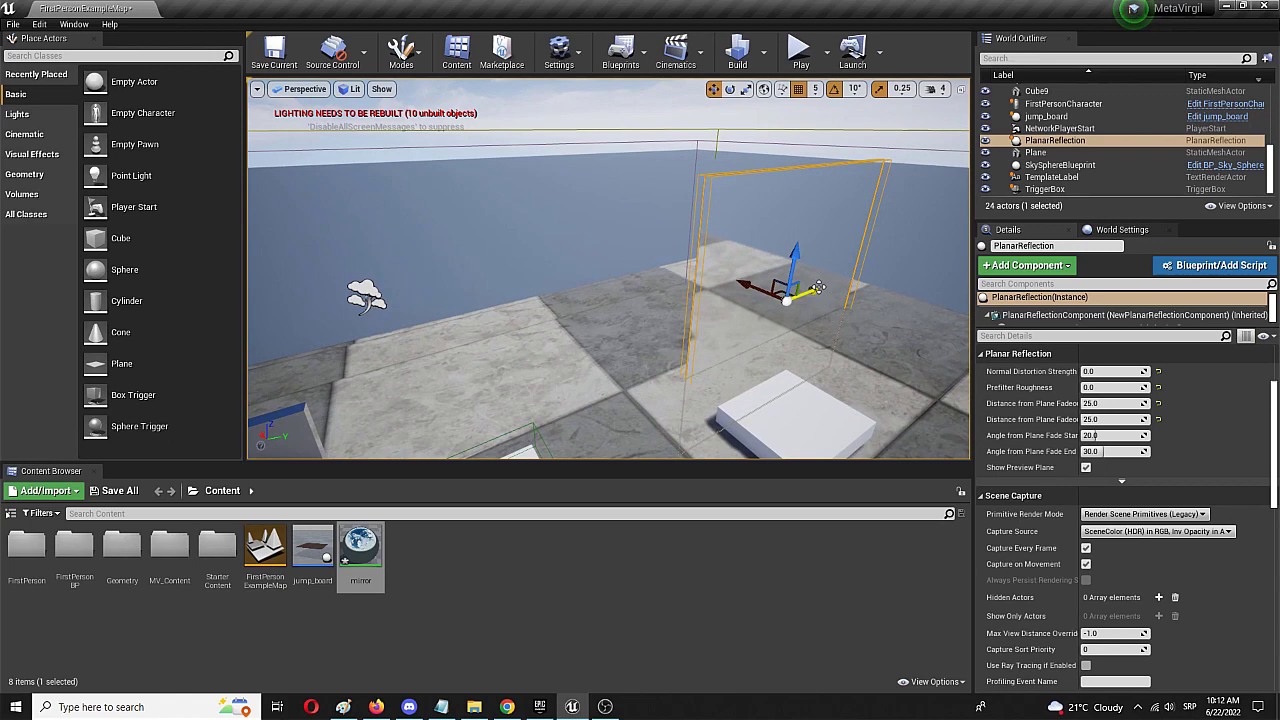
left_click_drag(818, 281, 634, 341)
right_click_drag(633, 342, 658, 337)
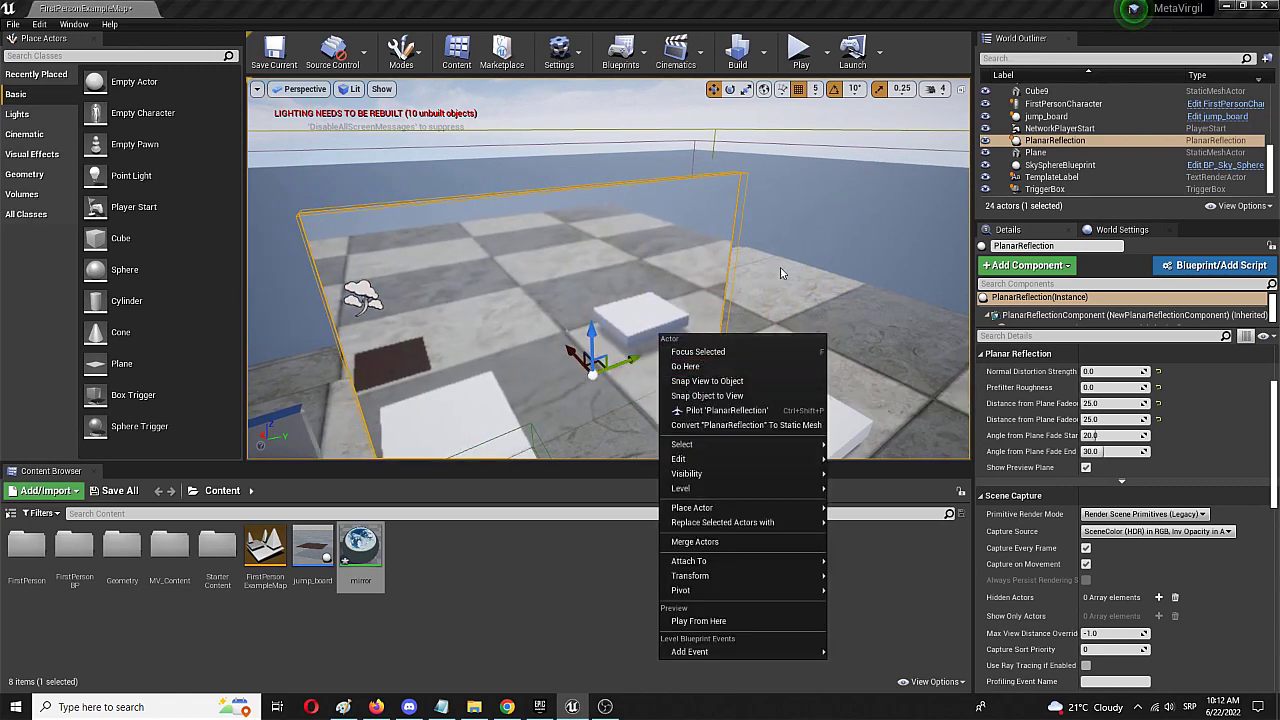
left_click(834, 287)
- Select the PlanarReflection actor and move it along its Y axis so it sits centred over the mirror cube
right_click_drag(761, 354, 640, 452)
key("s")
key("w")
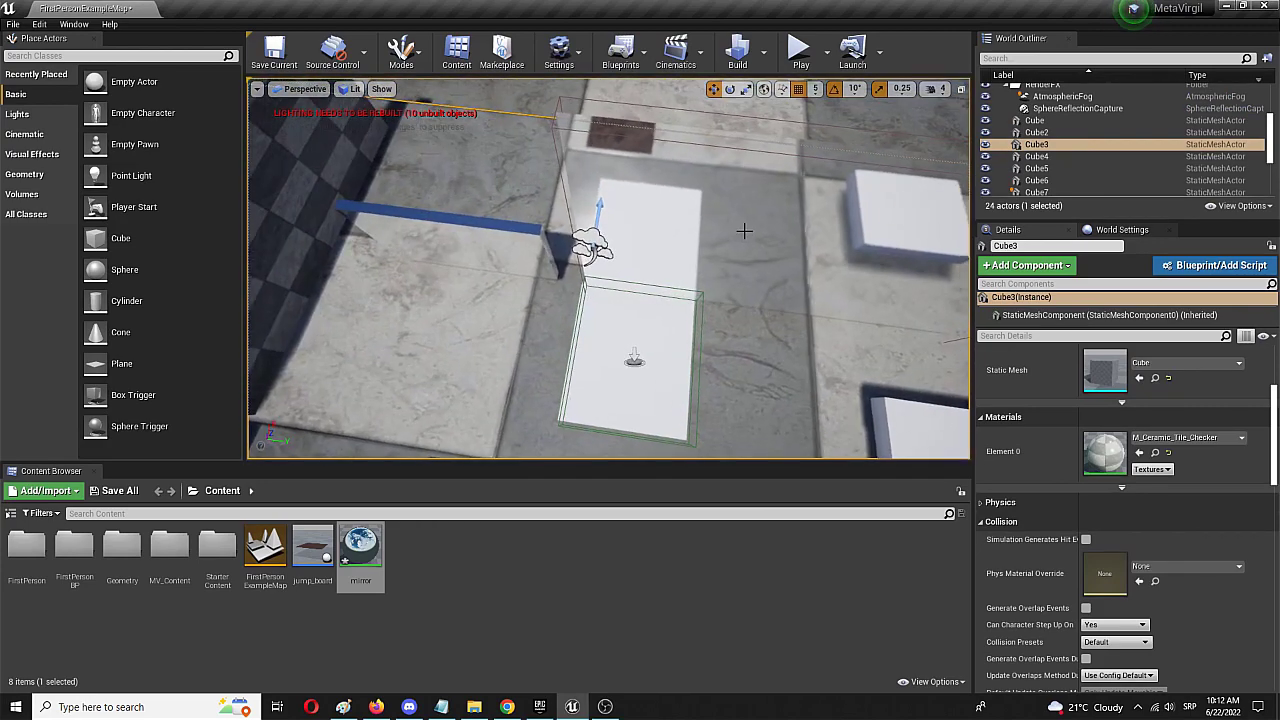
left_click(782, 226)
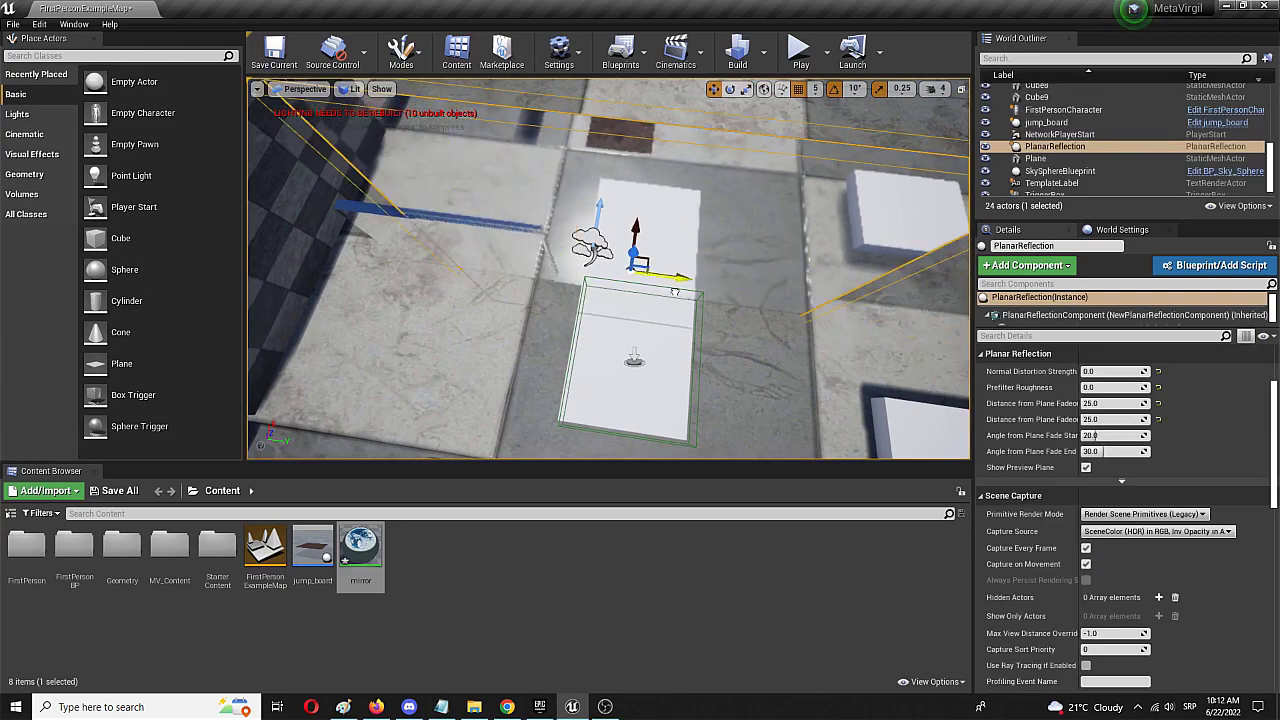
left_click_drag(595, 287, 490, 265)
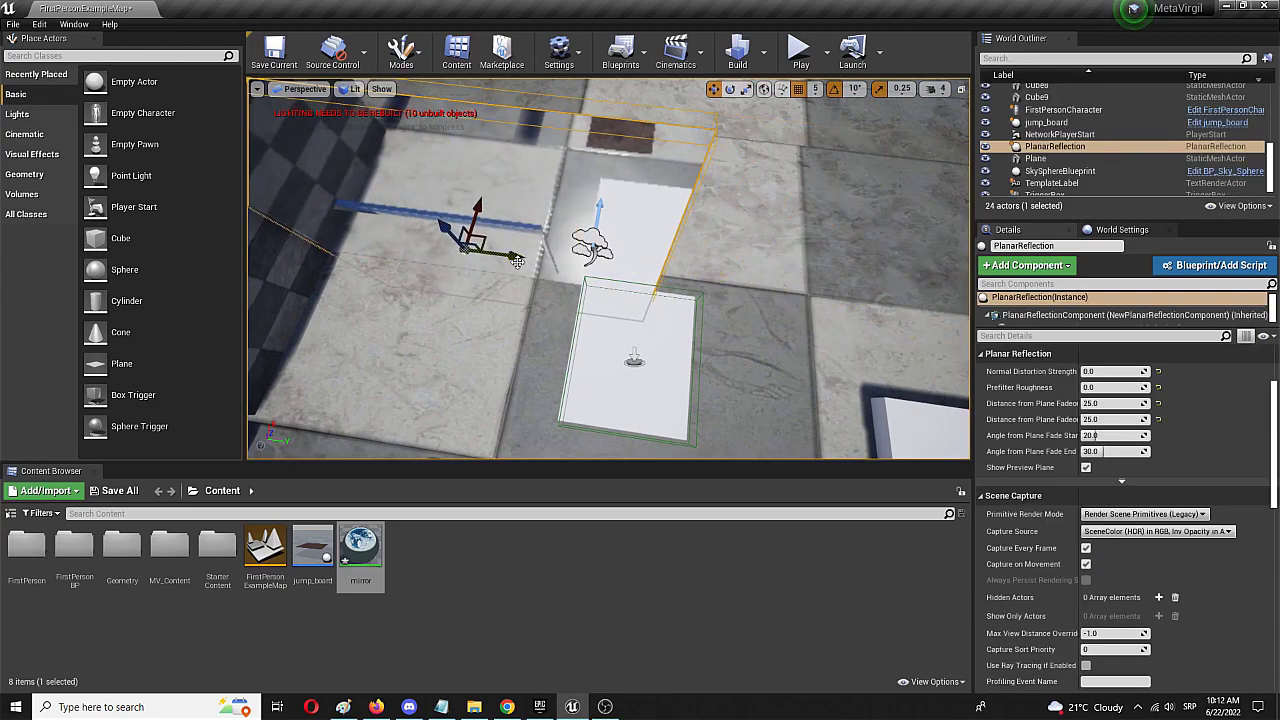
- Nudge the PlanarReflection actor along its X axis to line it up with the mirror cube's face, keeping the actor selected
right_click_drag(464, 268, 368, 236)
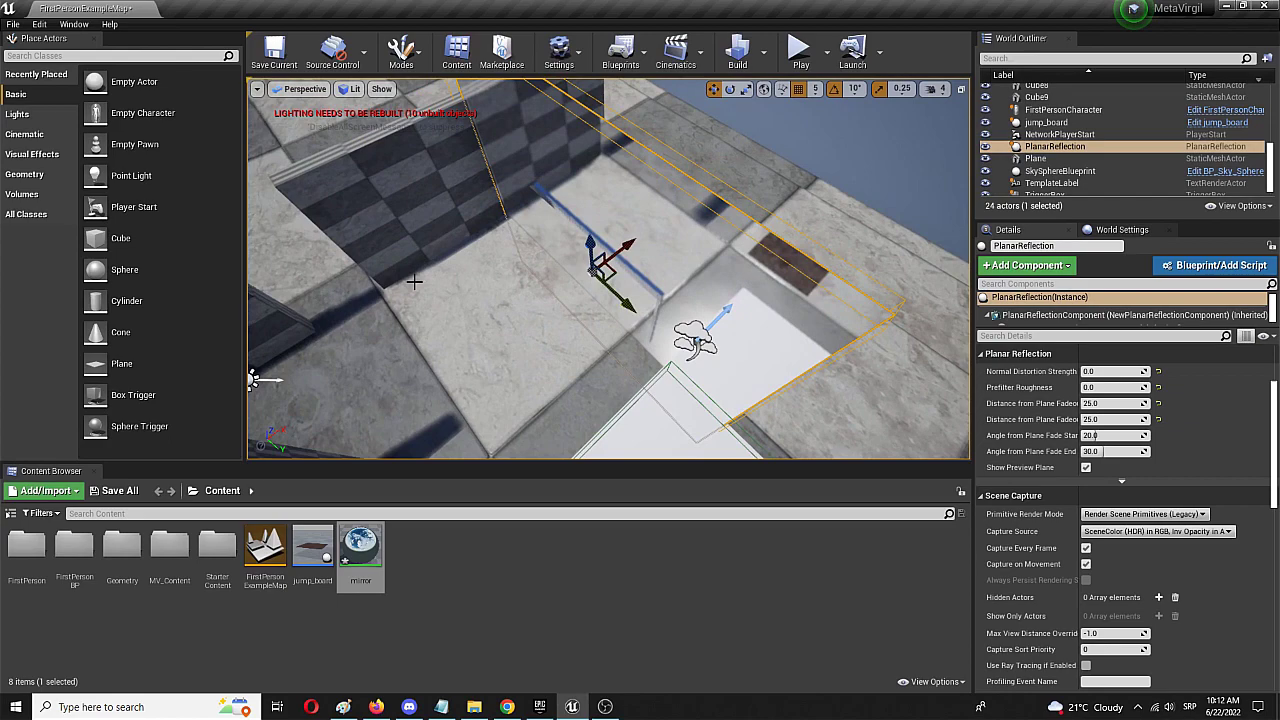
right_click_drag(414, 282, 389, 375)
key("d")
key("a")
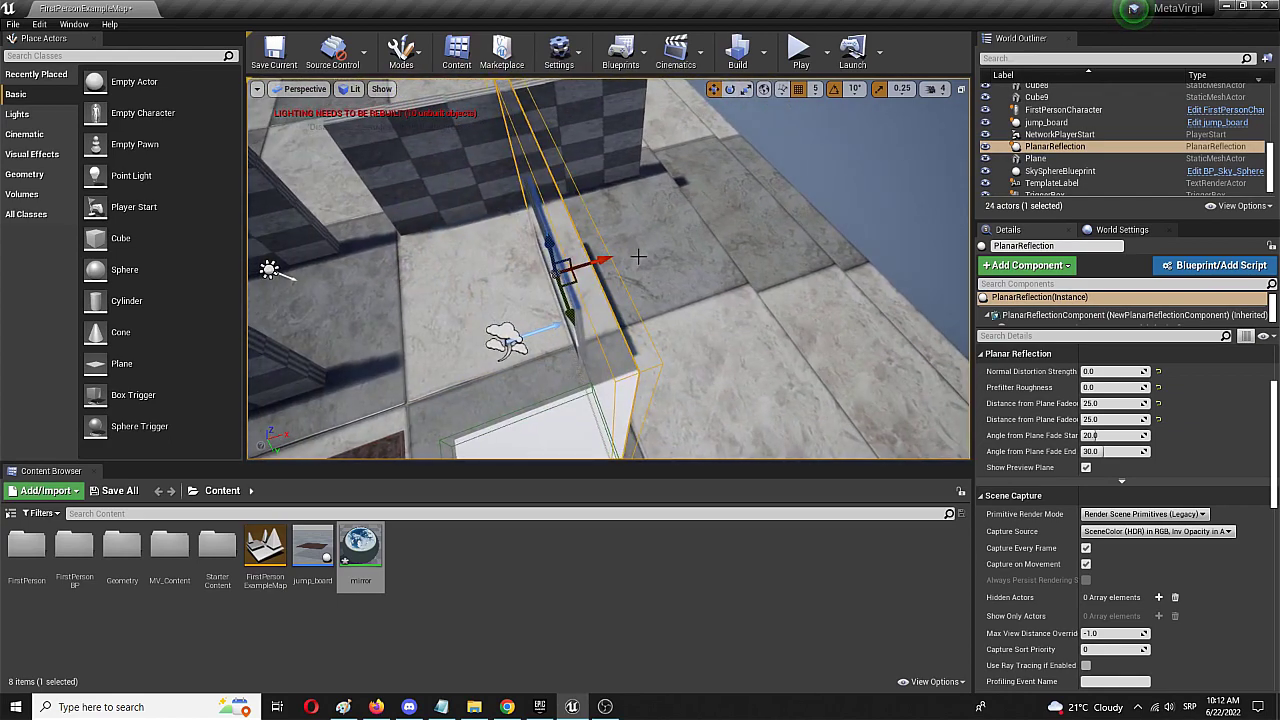
mouse_move(598, 256)
left_mouse_down()
mouse_move(582, 262)
mouse_move(598, 256)
left_mouse_up()
left_click(600, 257)
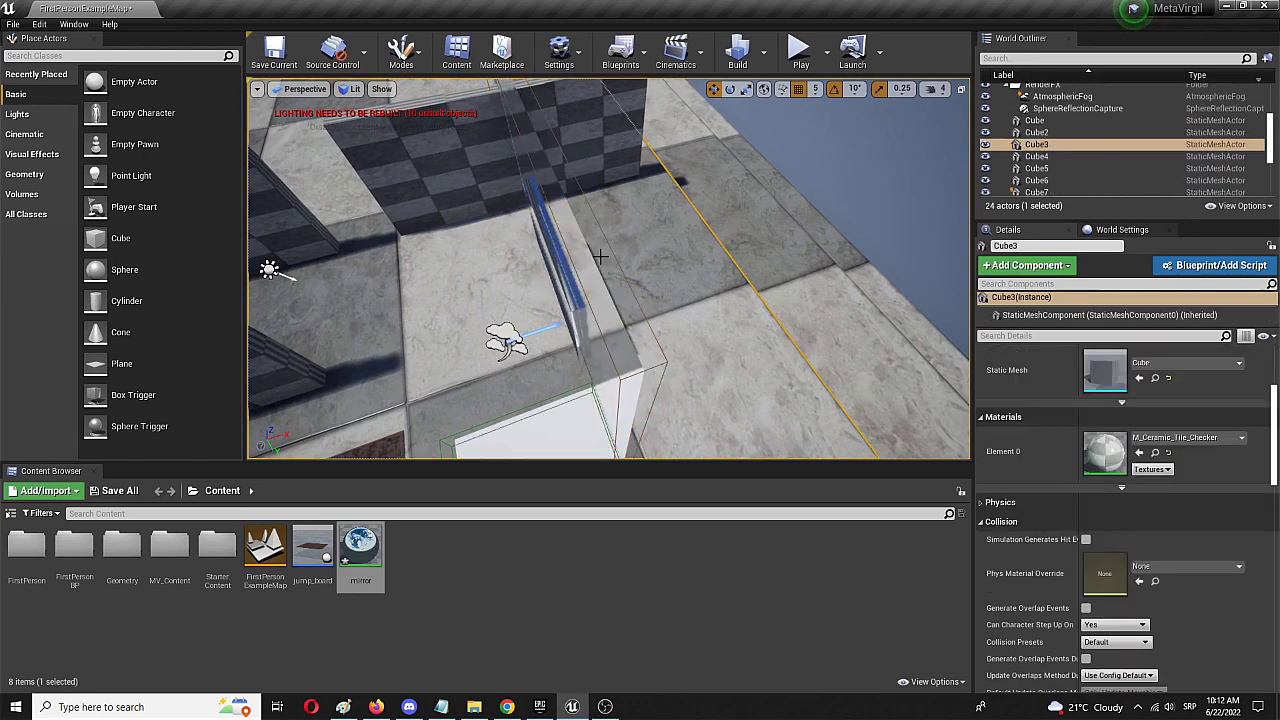
key("ctrl+z")
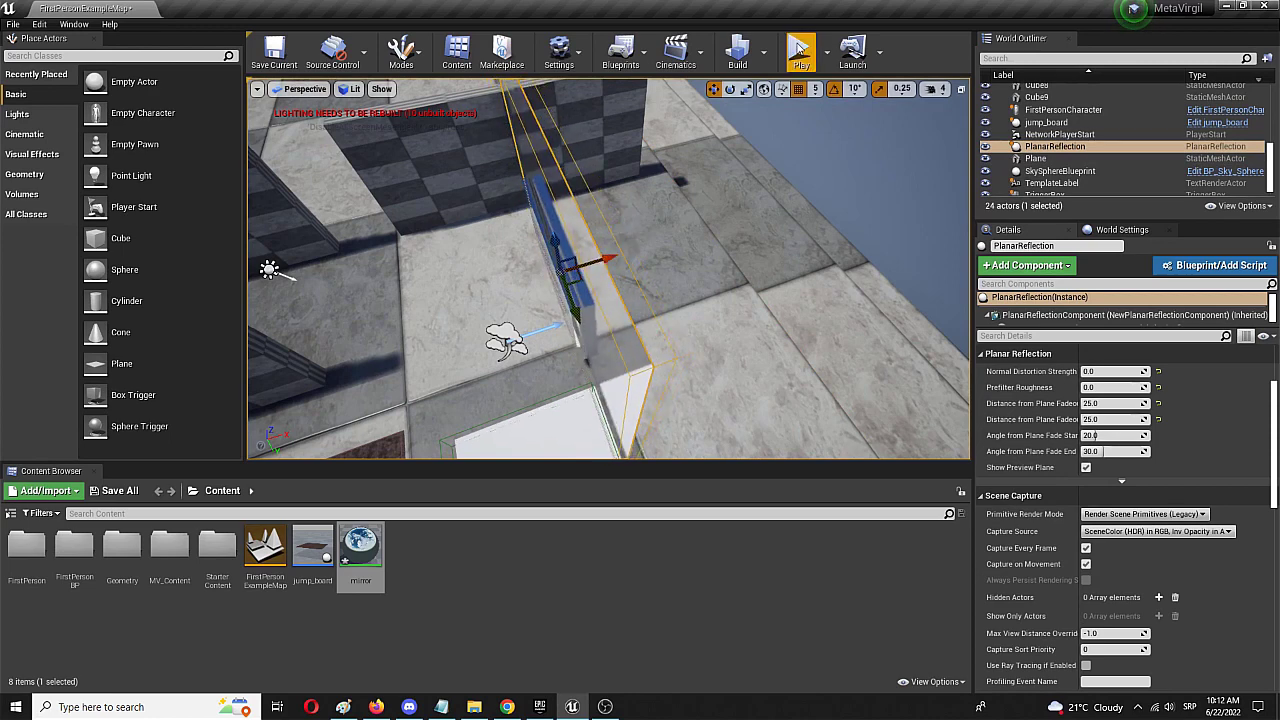
- Play the level, walk up to the mirror to examine the weapon and wall reflections from several angles, and end the play session
left_click(800, 52)
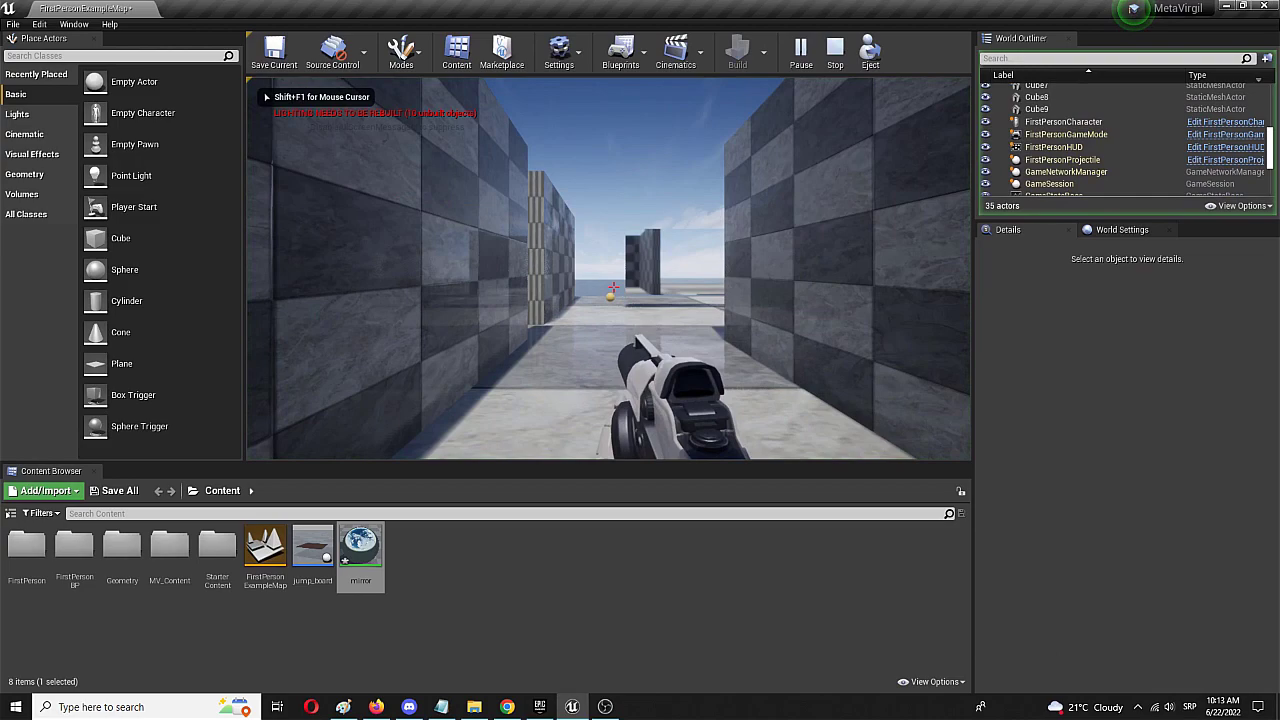
key("w")
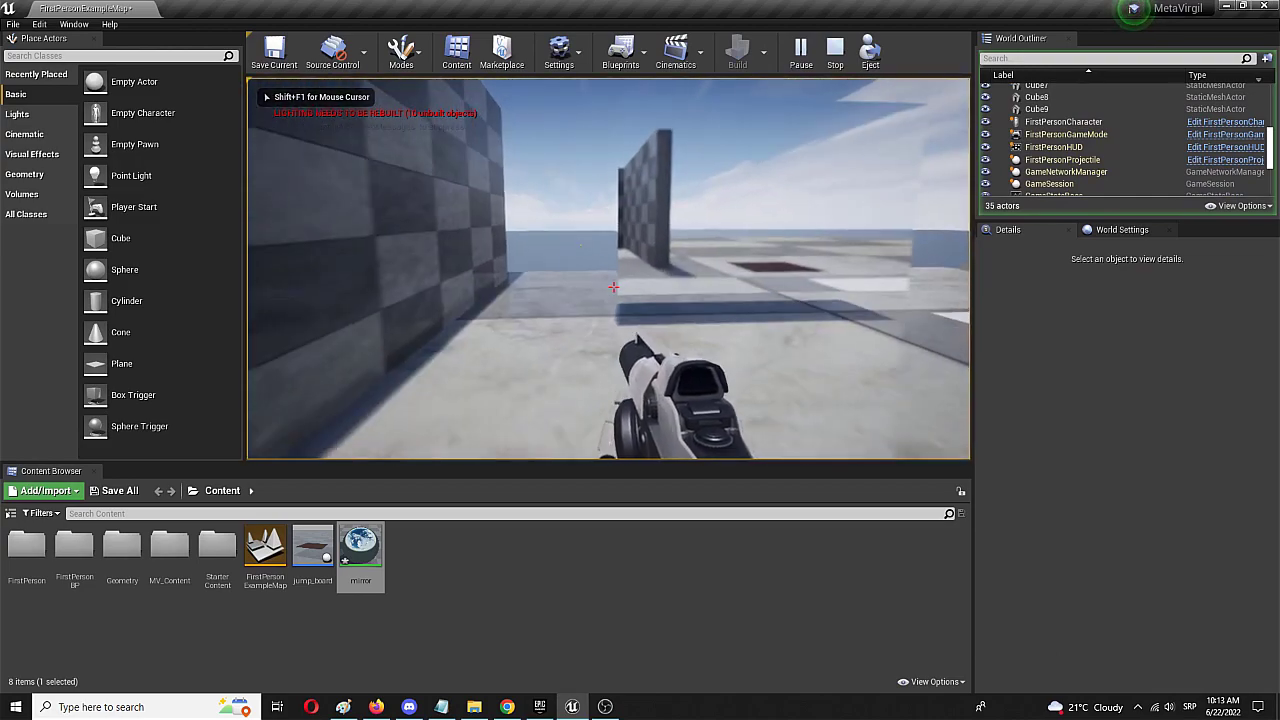
key("w")
key("d")
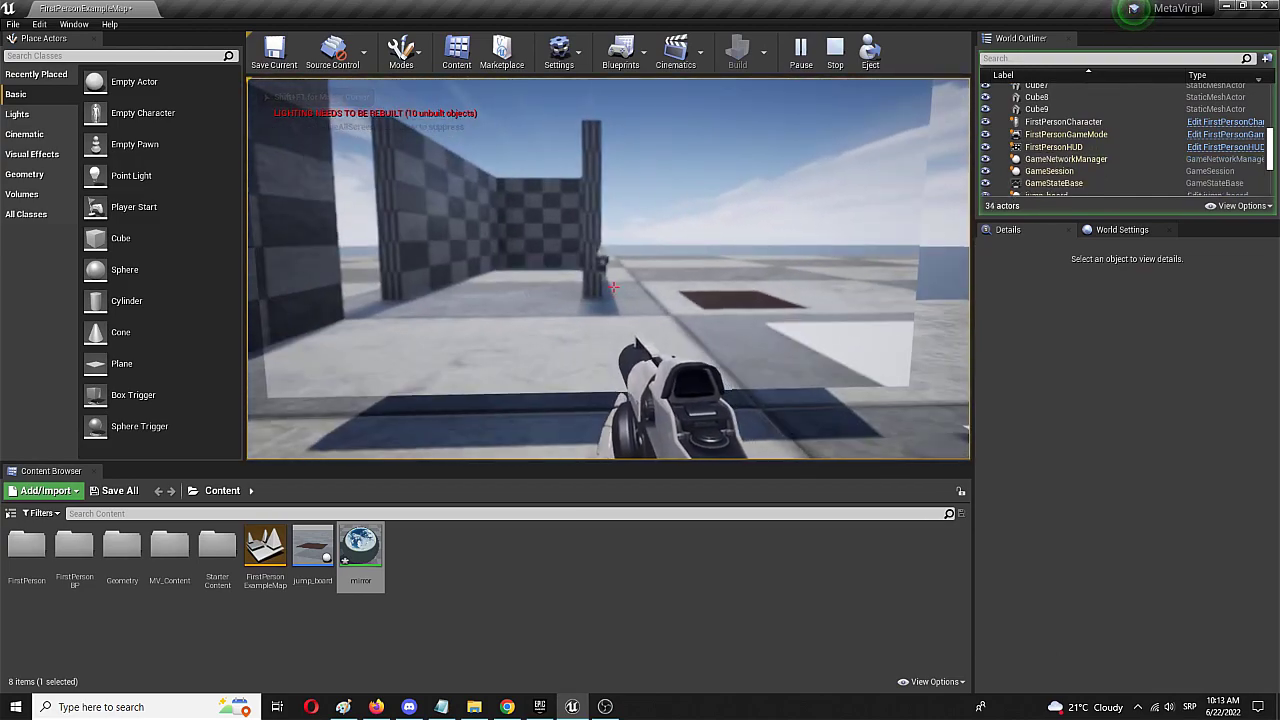
key("w")
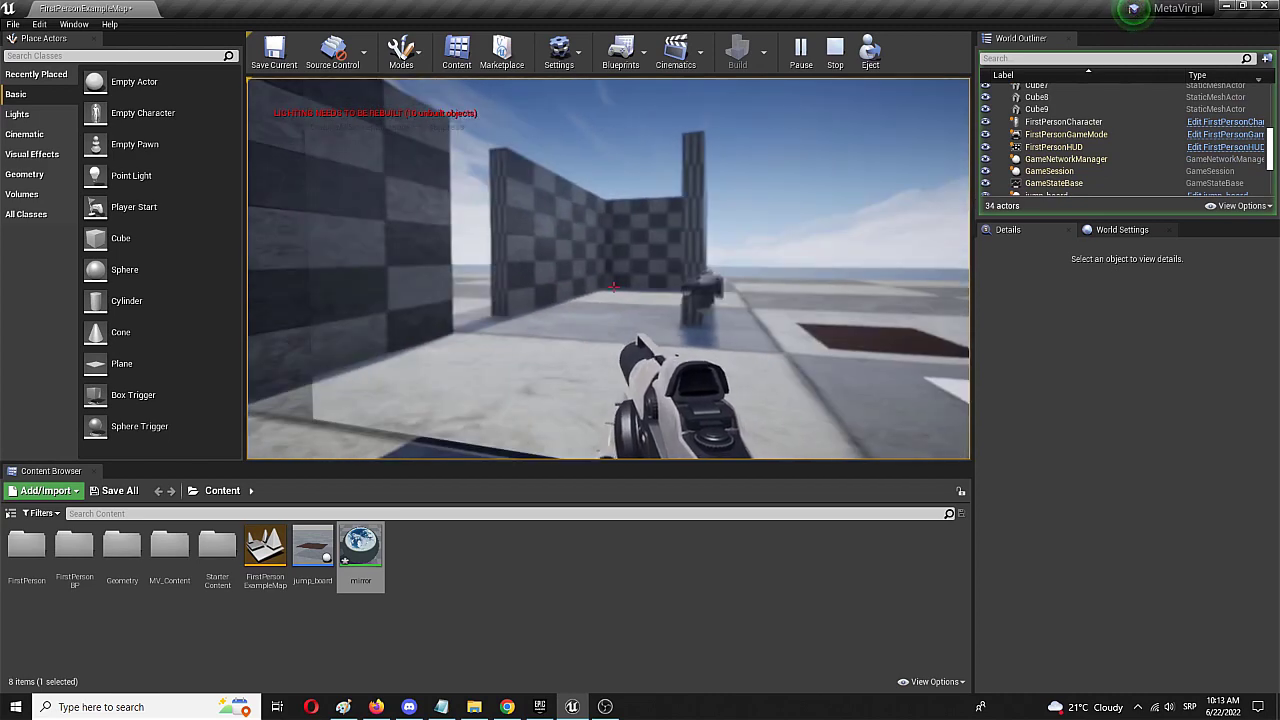
key("d")
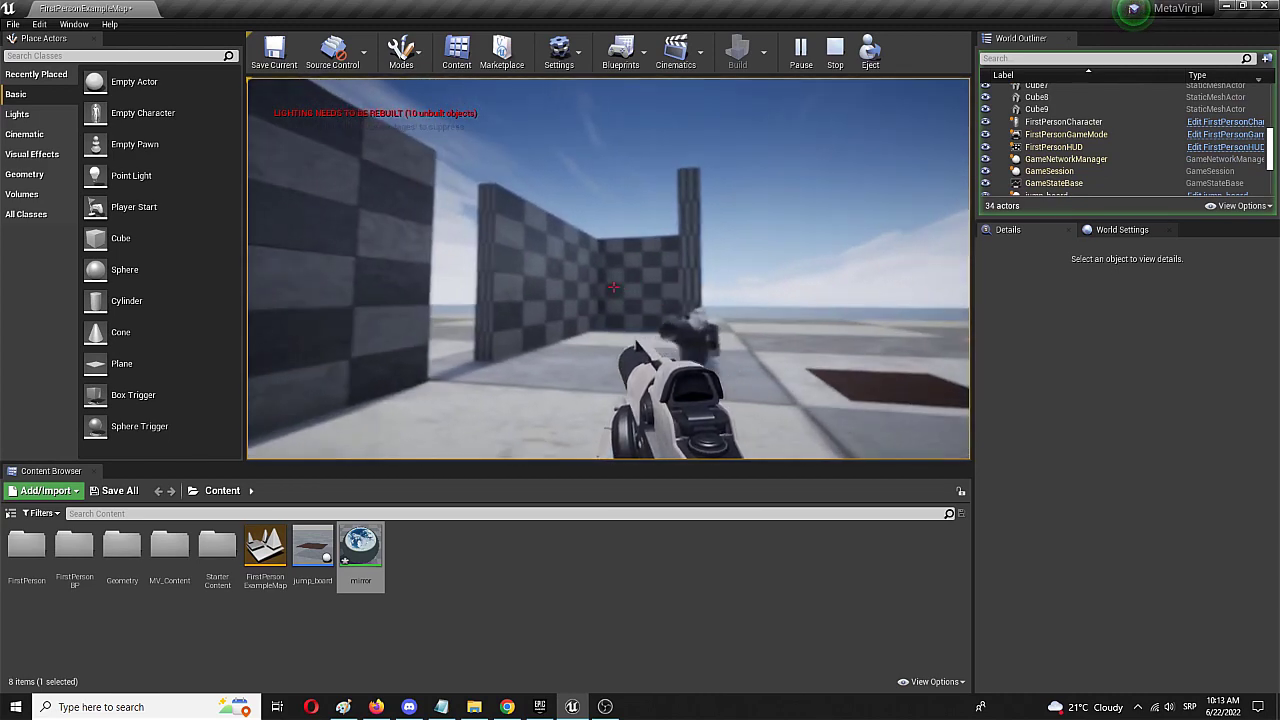
key("w")
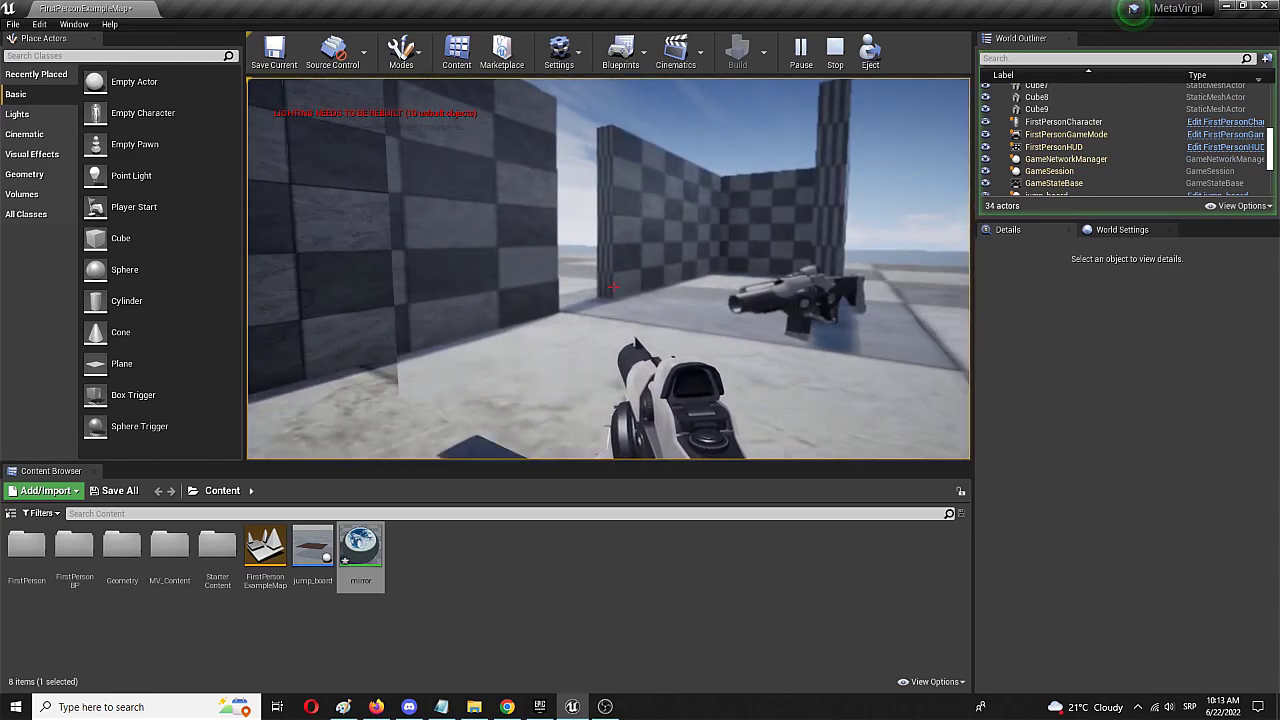
key("s")
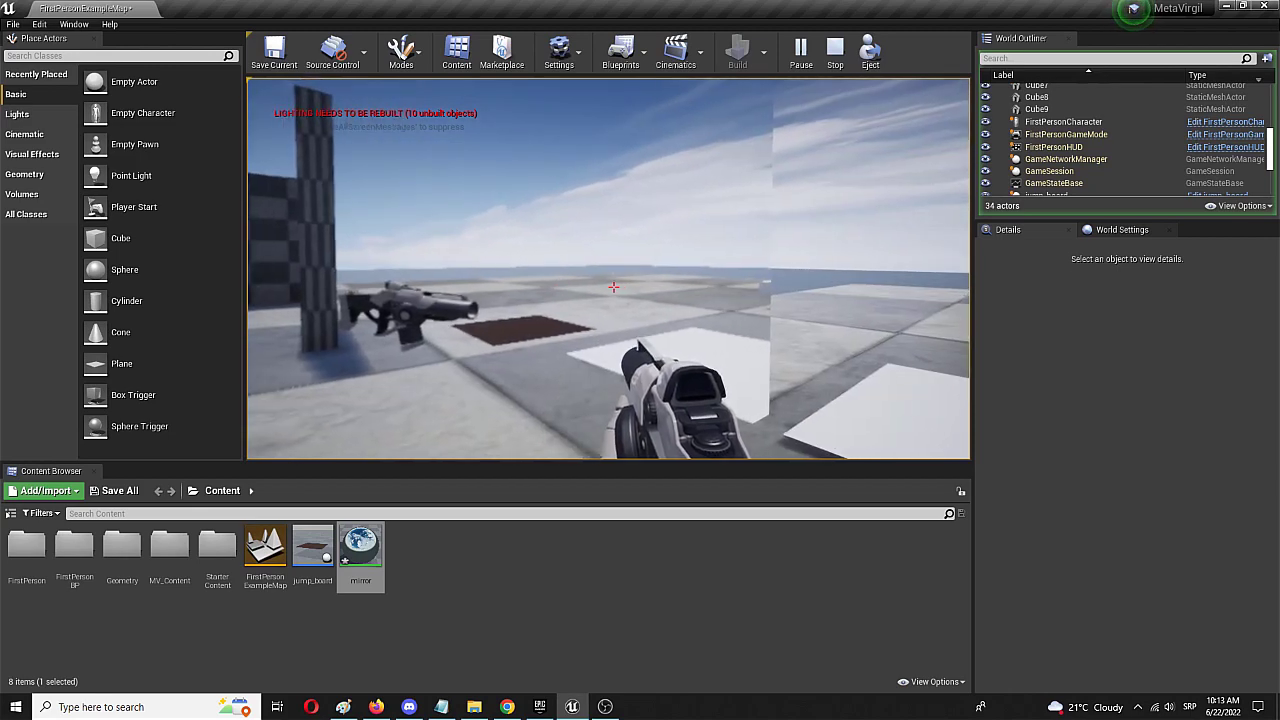
key("w")
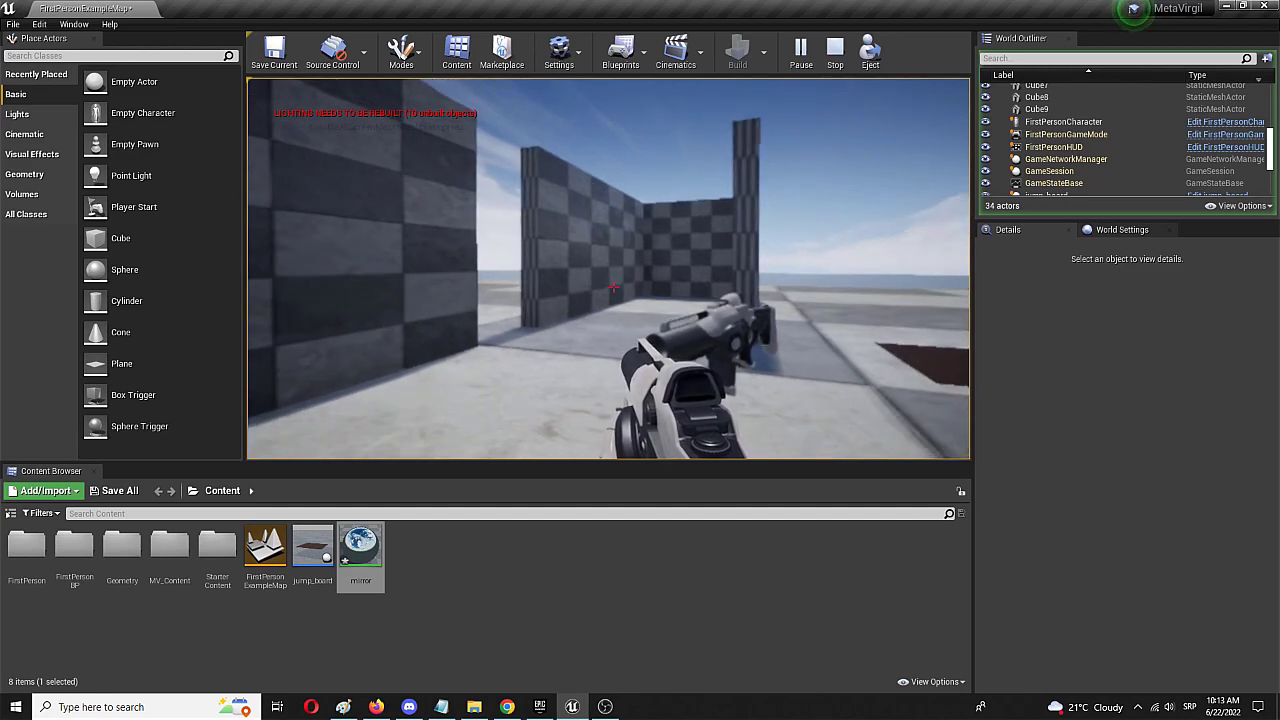
key("w")
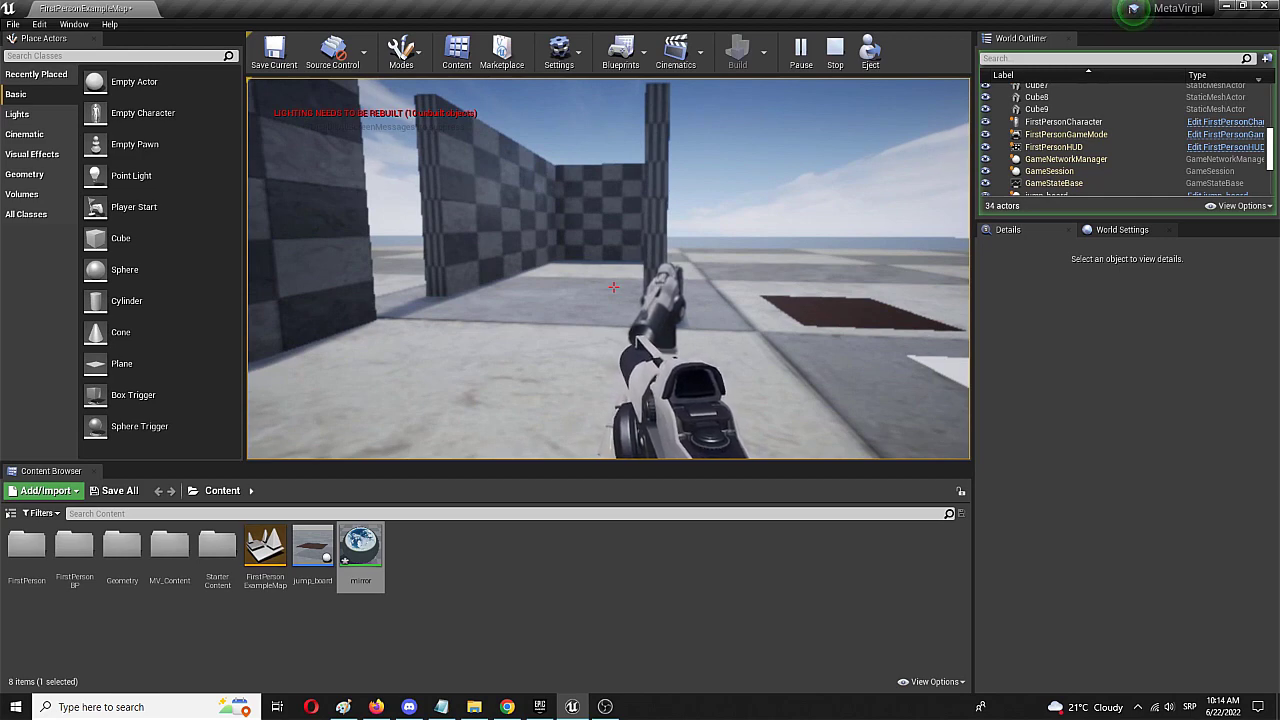
key("Escape")
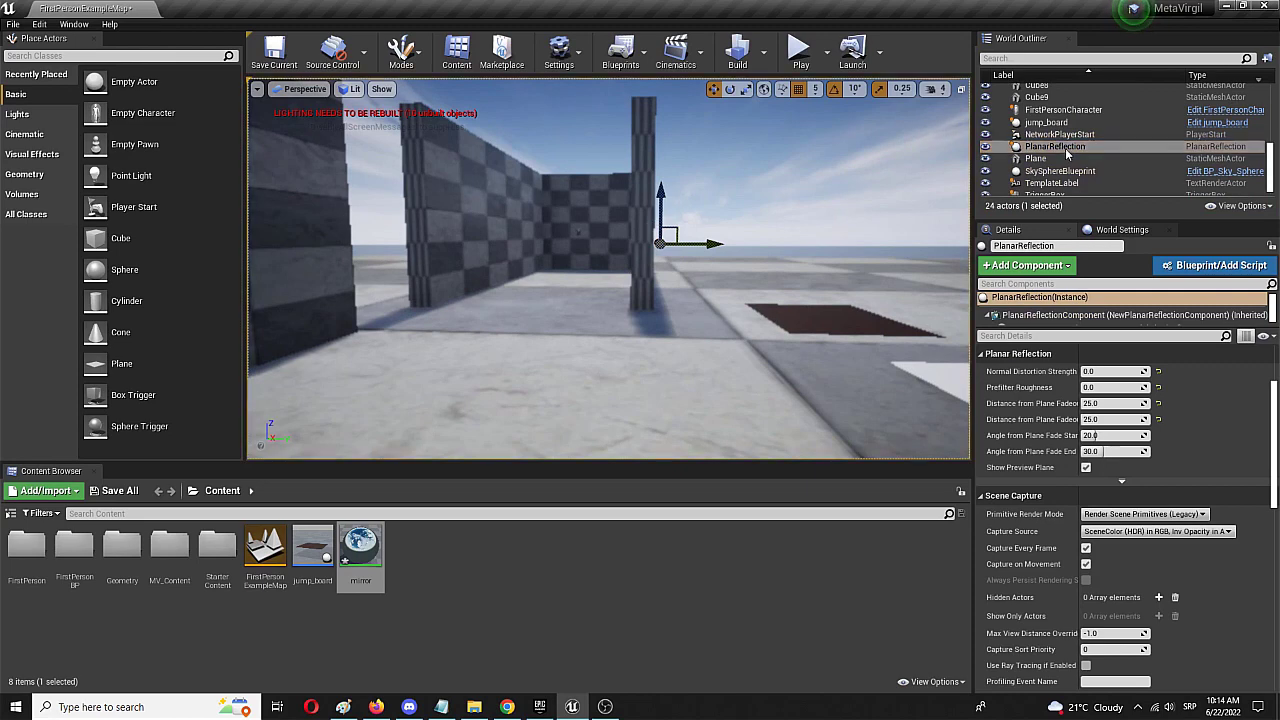
- Review the PlanarReflection actor's Planar Reflection and Scene Capture settings, and widen the property name column to show the full names
scroll(1110, 493, "down", 6)
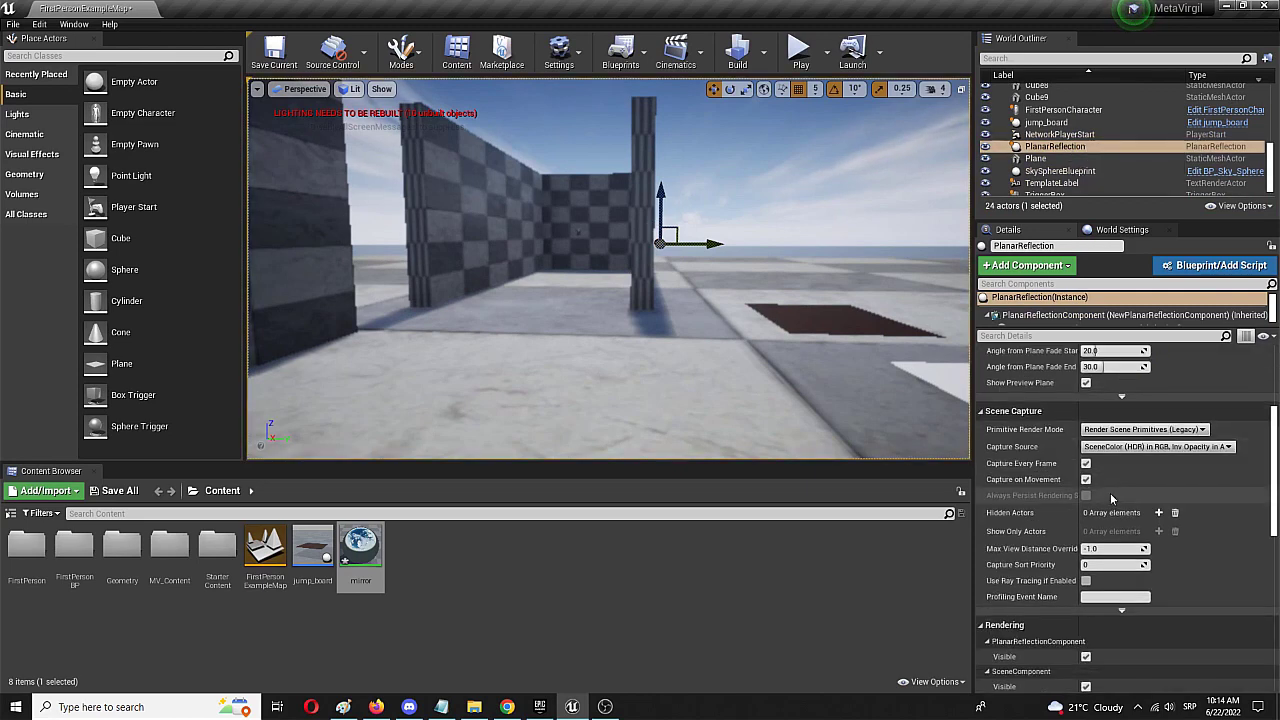
scroll(1110, 493, "up", 7)
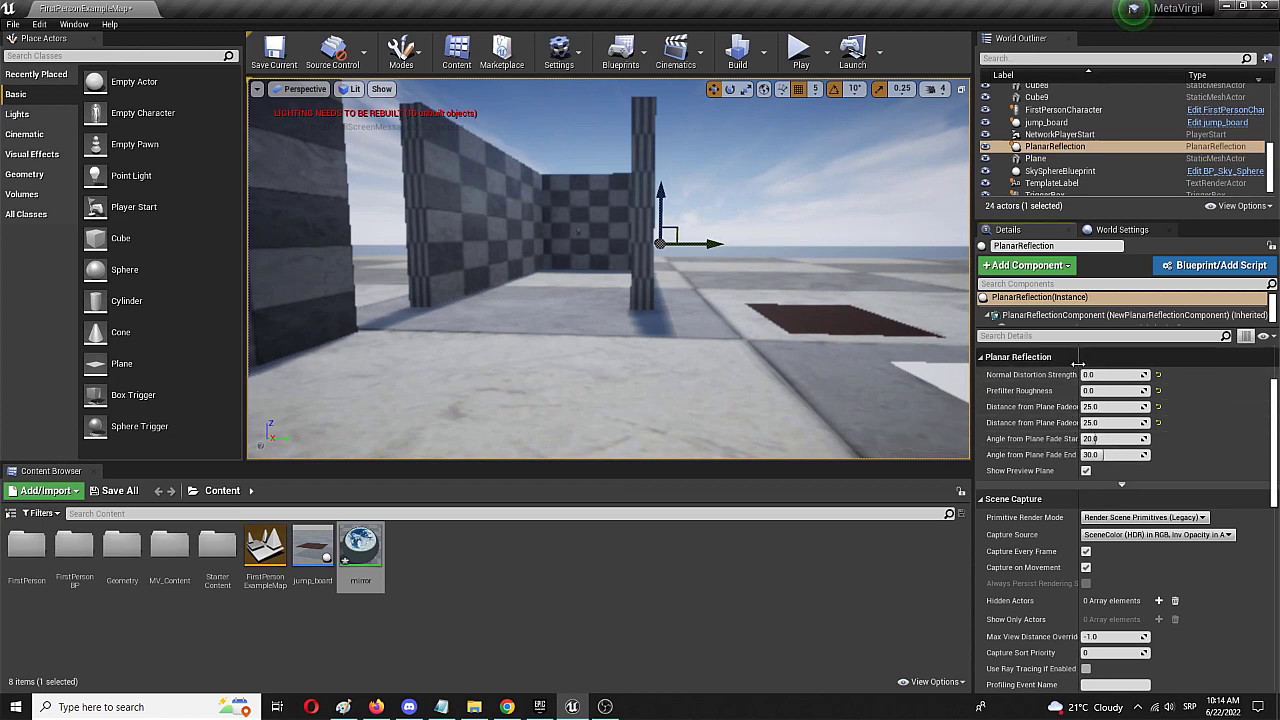
left_click_drag(1078, 362, 1112, 368)
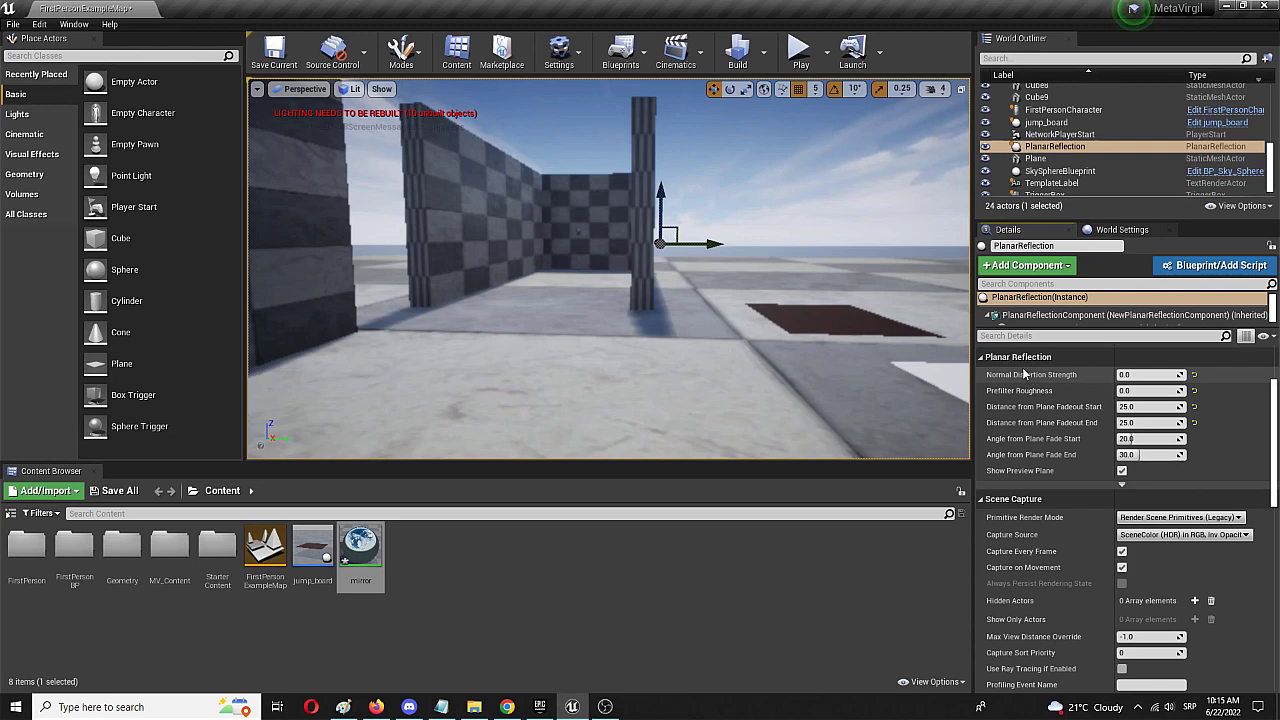
scroll(840, 300, "down", 2)
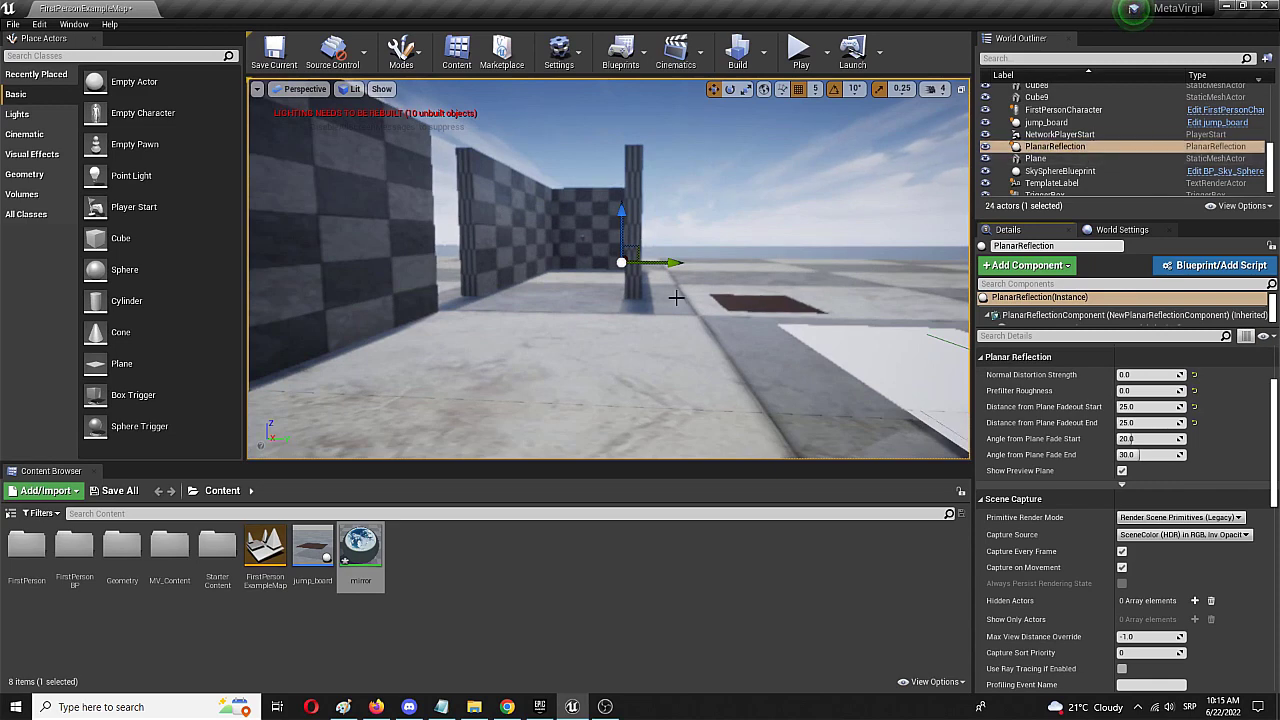
scroll(676, 297, "down", 2)
scroll(677, 297, "down", 3)
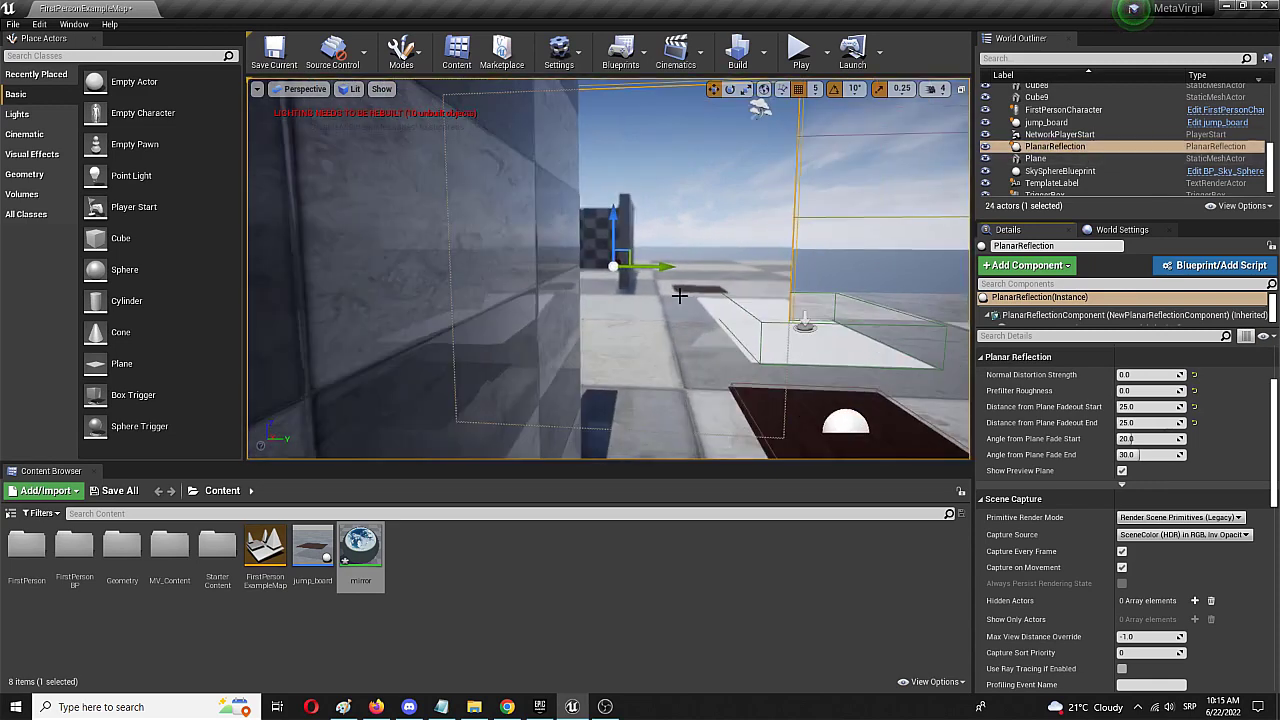
scroll(679, 296, "up", 3)
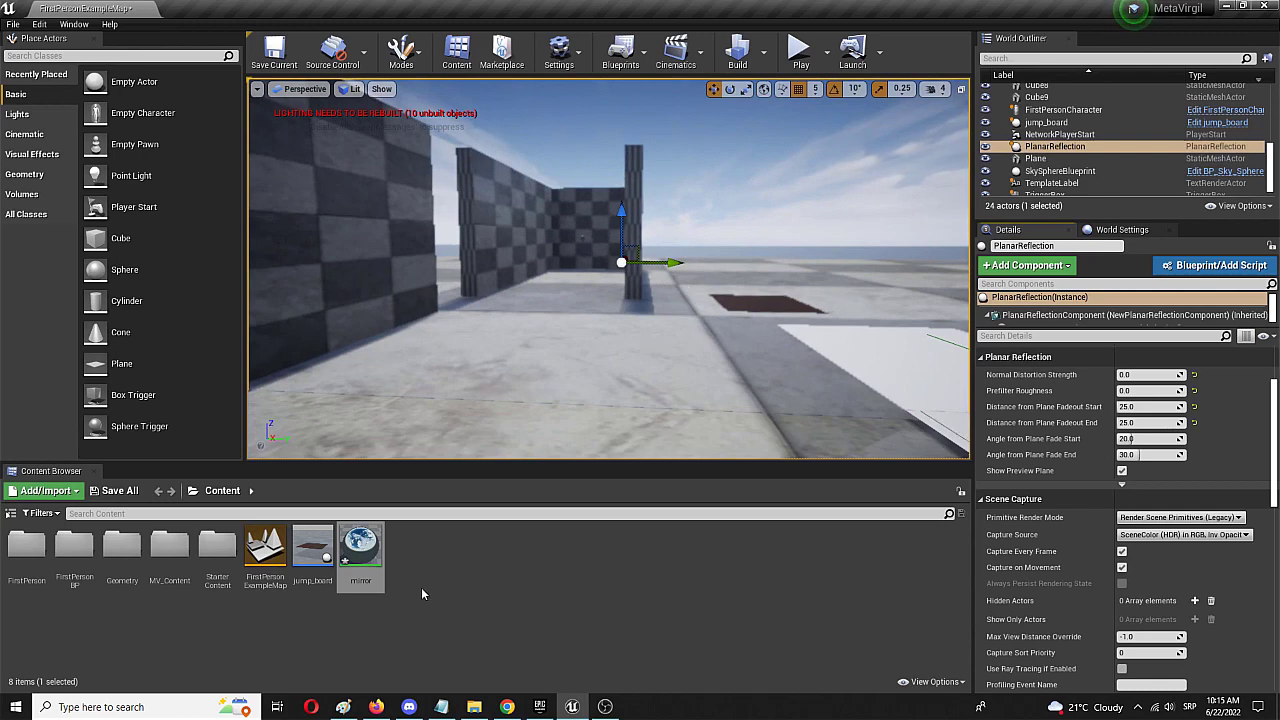
scroll(580, 340, "down", 3)
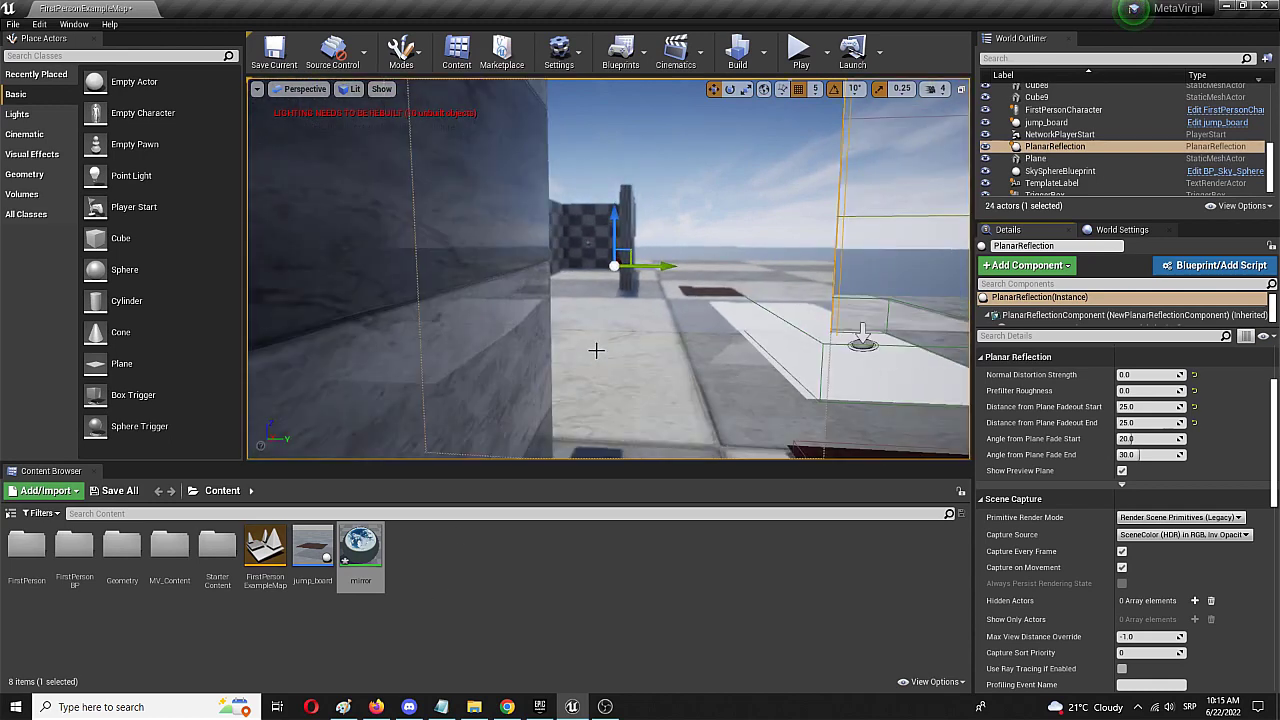